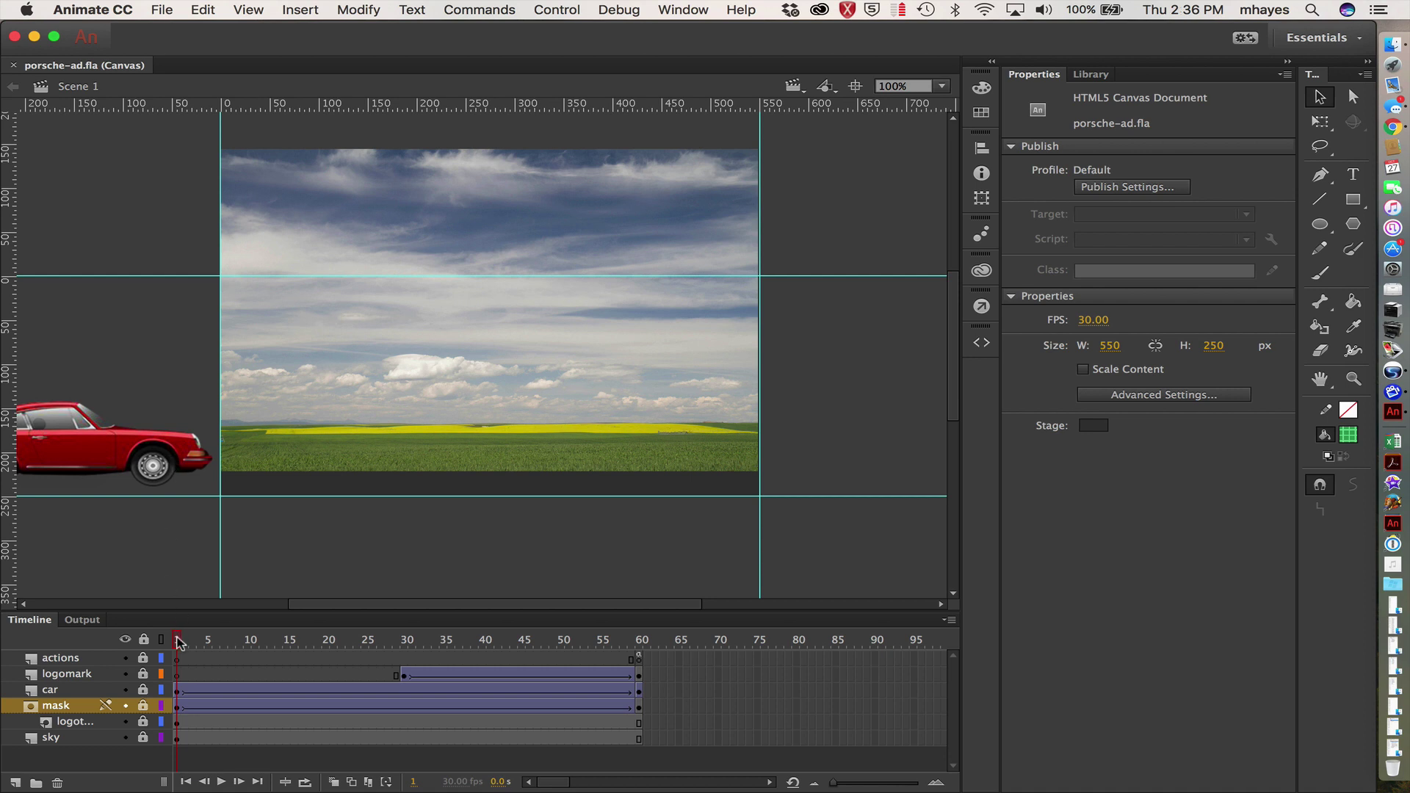
# - Add a new layer directly above the logomark layer and name it "button"
pyautogui.moveTo(184, 644); pyautogui.dragTo(150, 670)
pyautogui.click(81, 676)
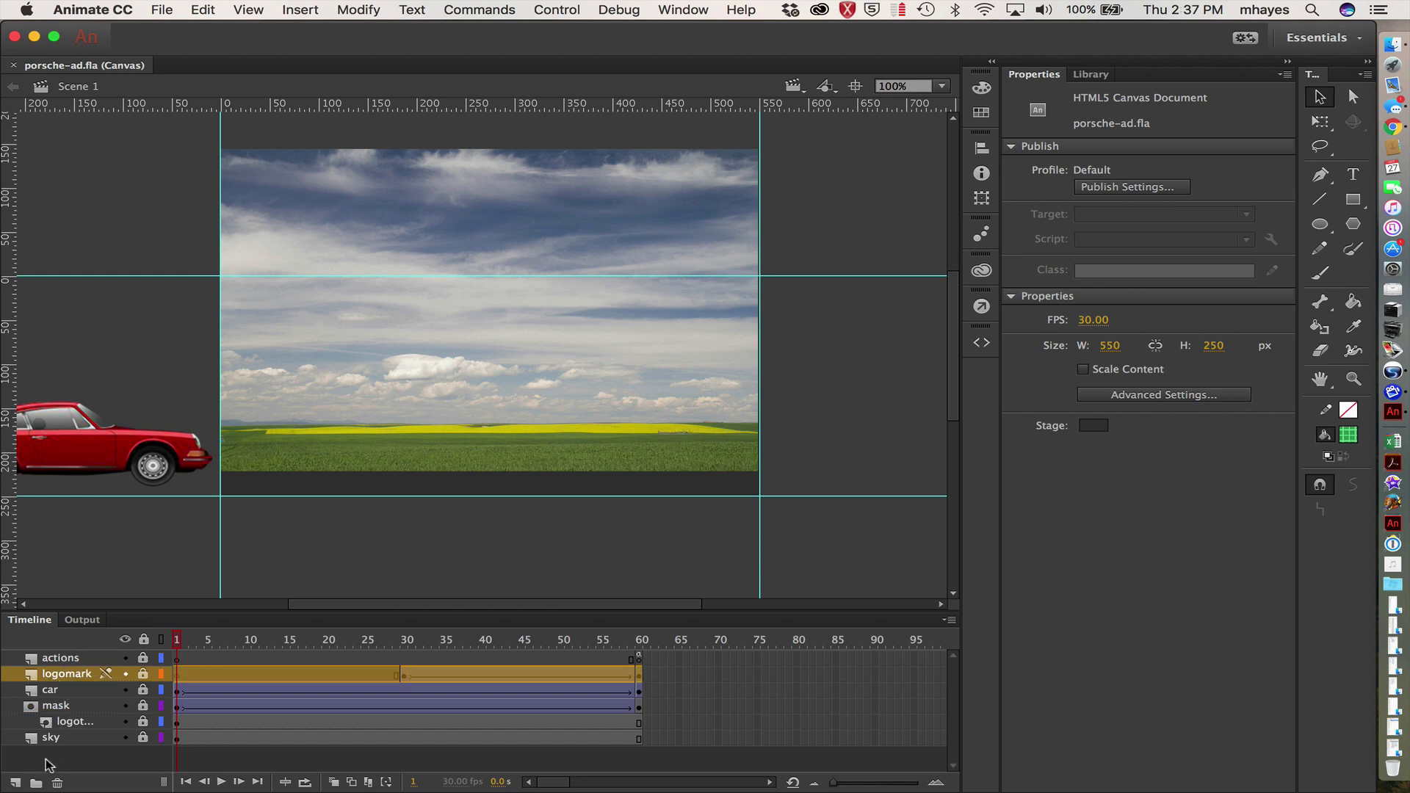
pyautogui.click(14, 782)
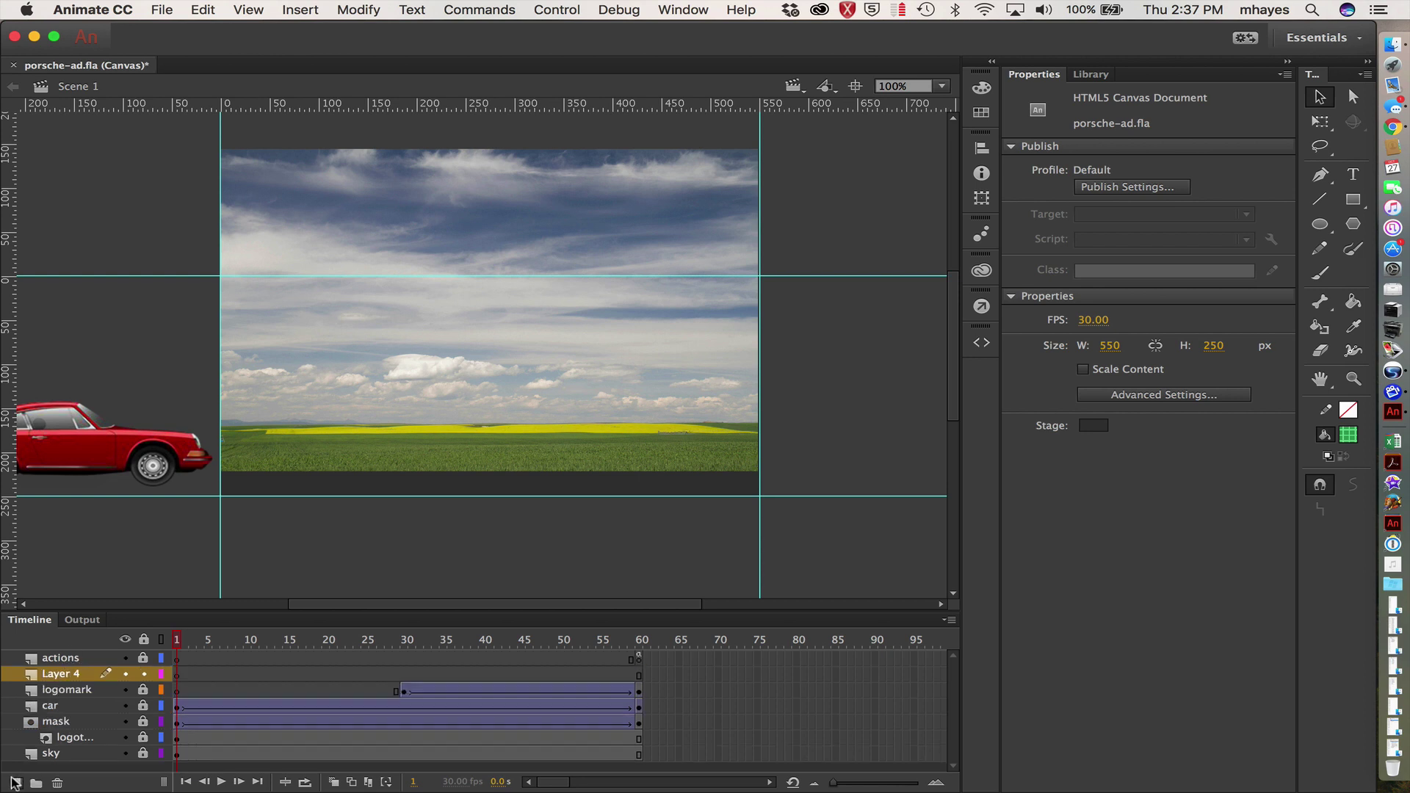
pyautogui.doubleClick(65, 675)
pyautogui.write('button')
pyautogui.press('Return')
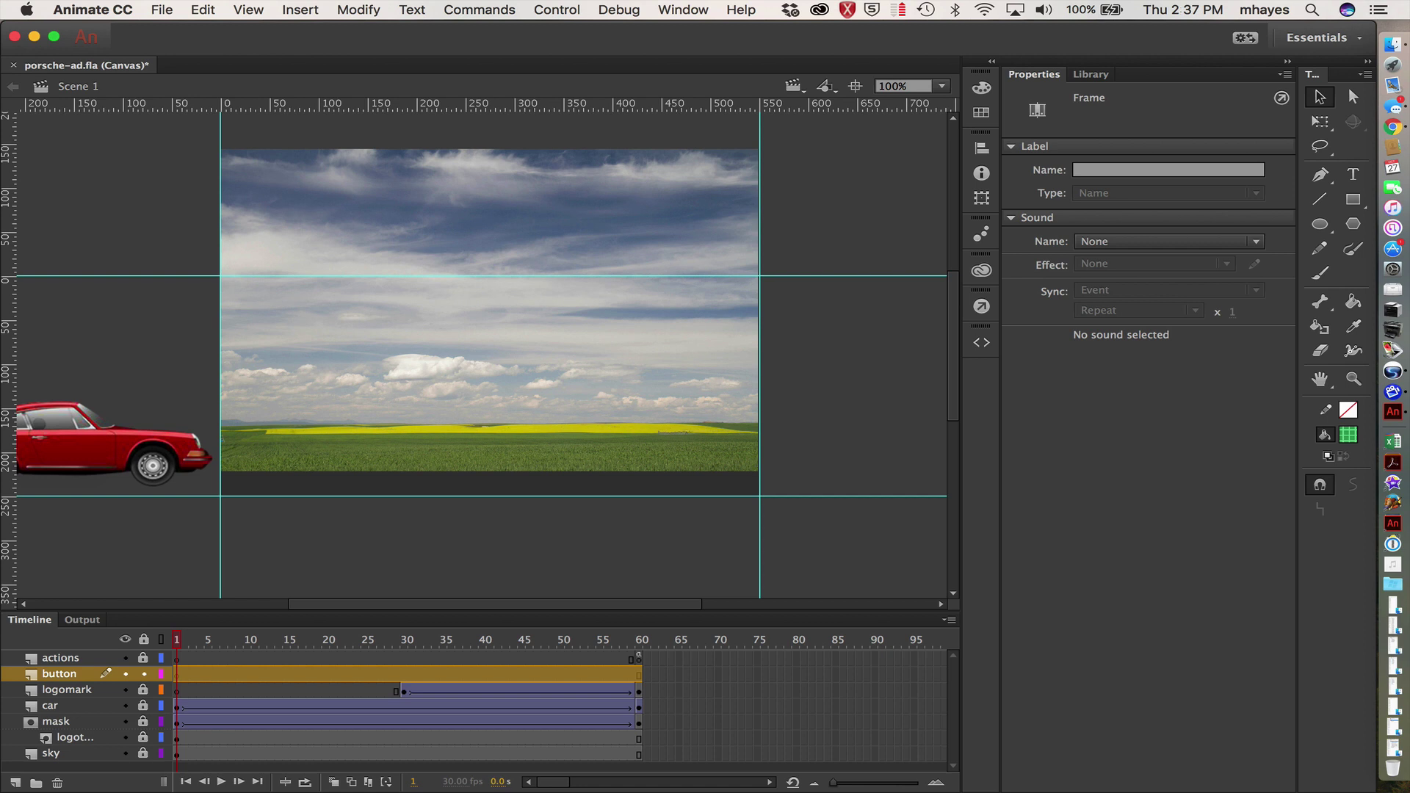
# - Draw a strokeless, half-transparent green rectangle of about 551 × 250 px filling the guide-bounded ad area on frame 1 of the button layer
pyautogui.click(180, 644)
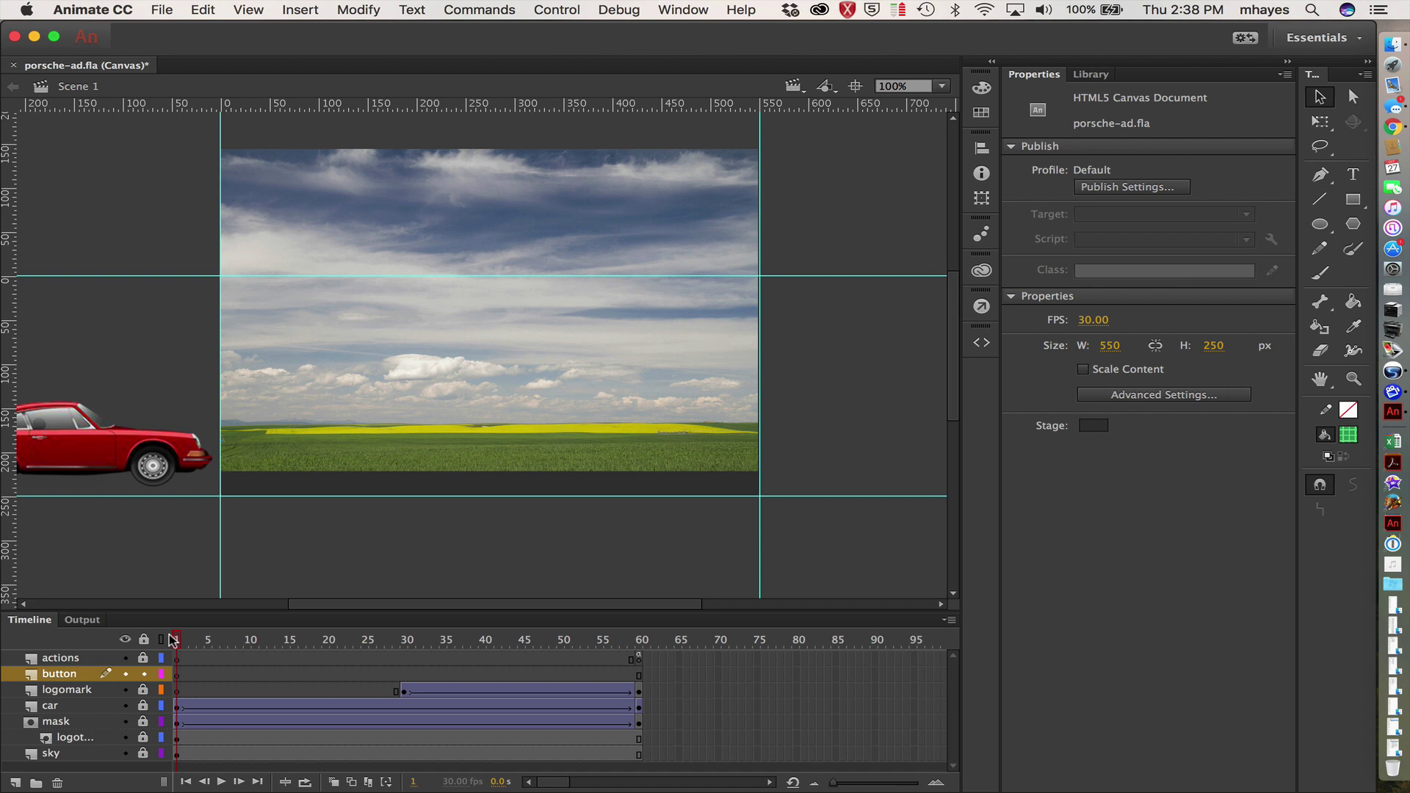
pyautogui.click(177, 674)
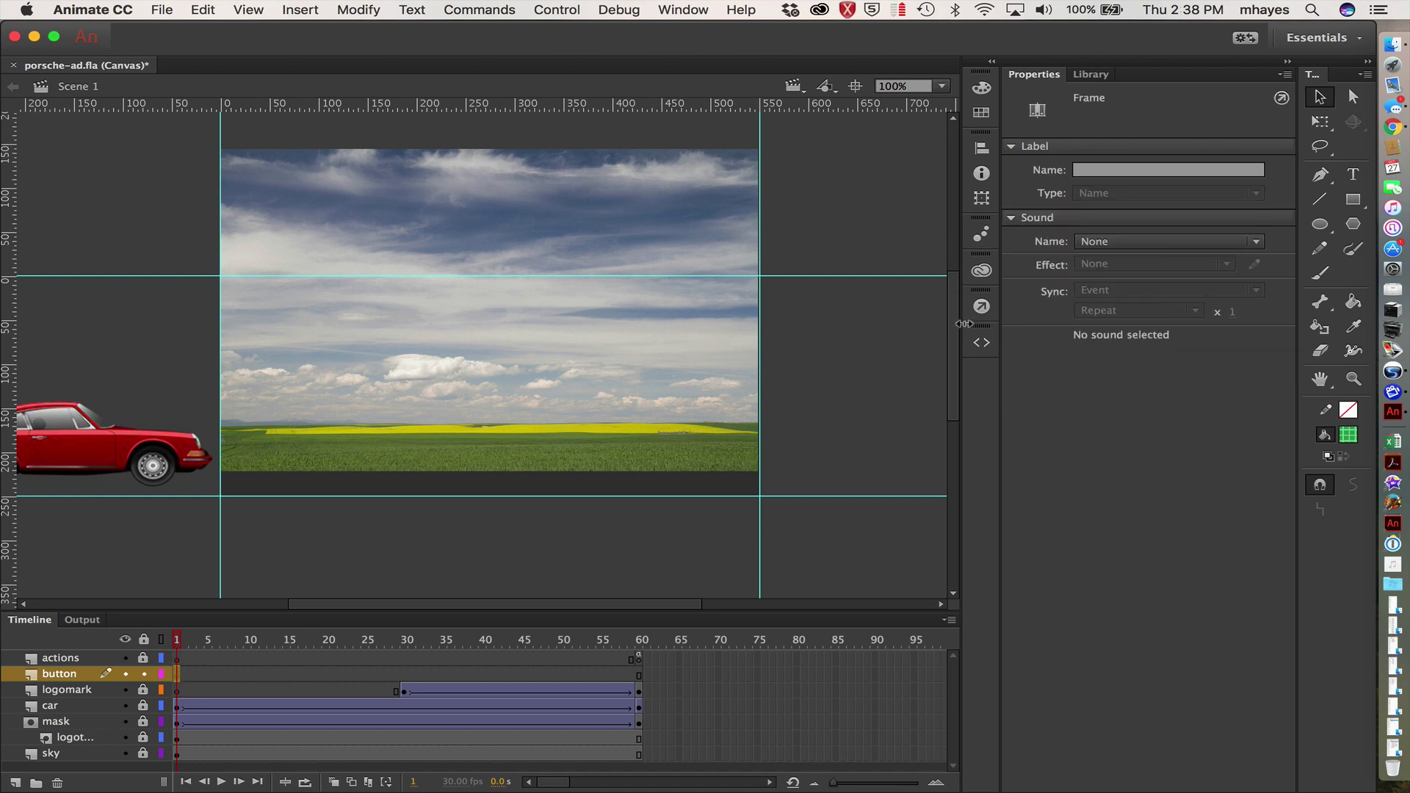
pyautogui.click(1356, 201)
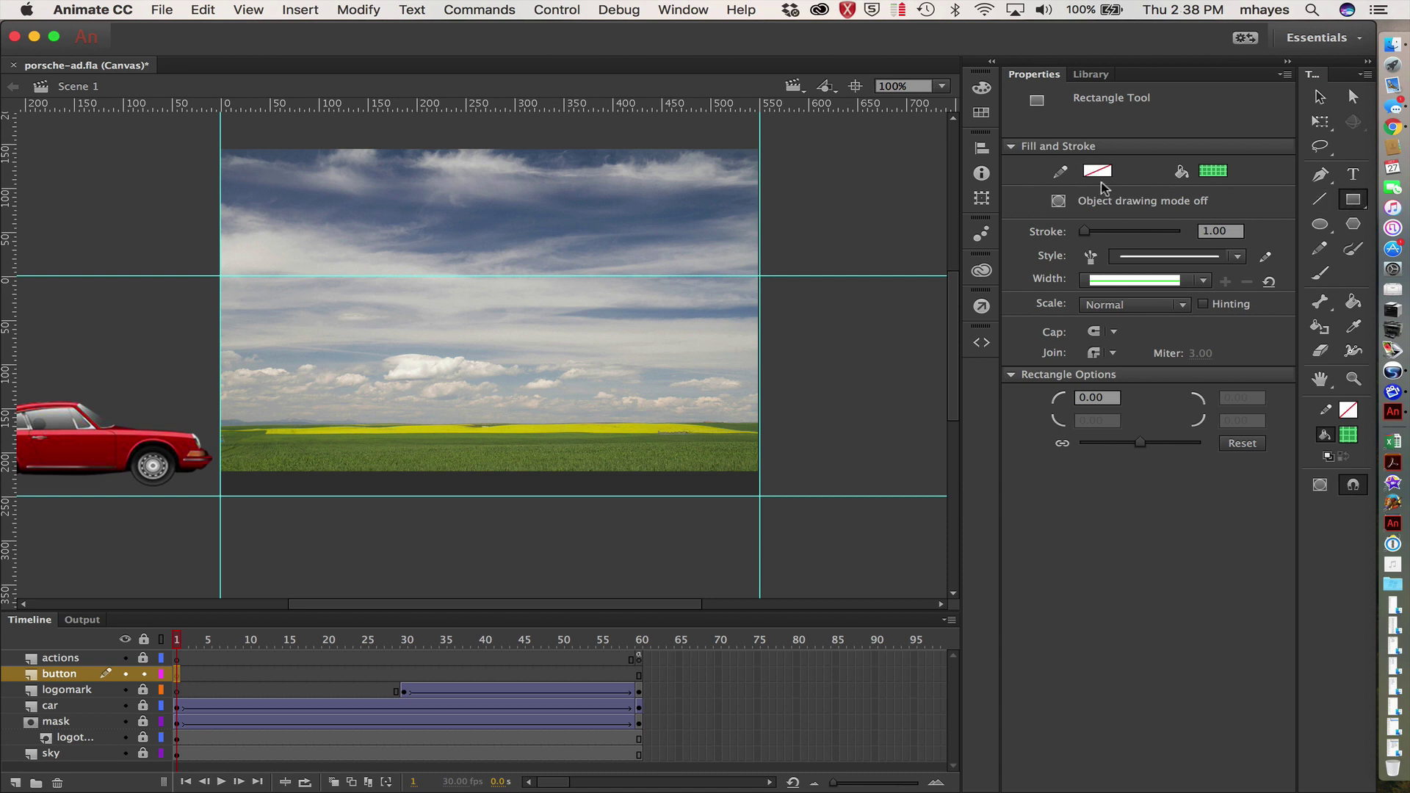
pyautogui.click(1217, 170)
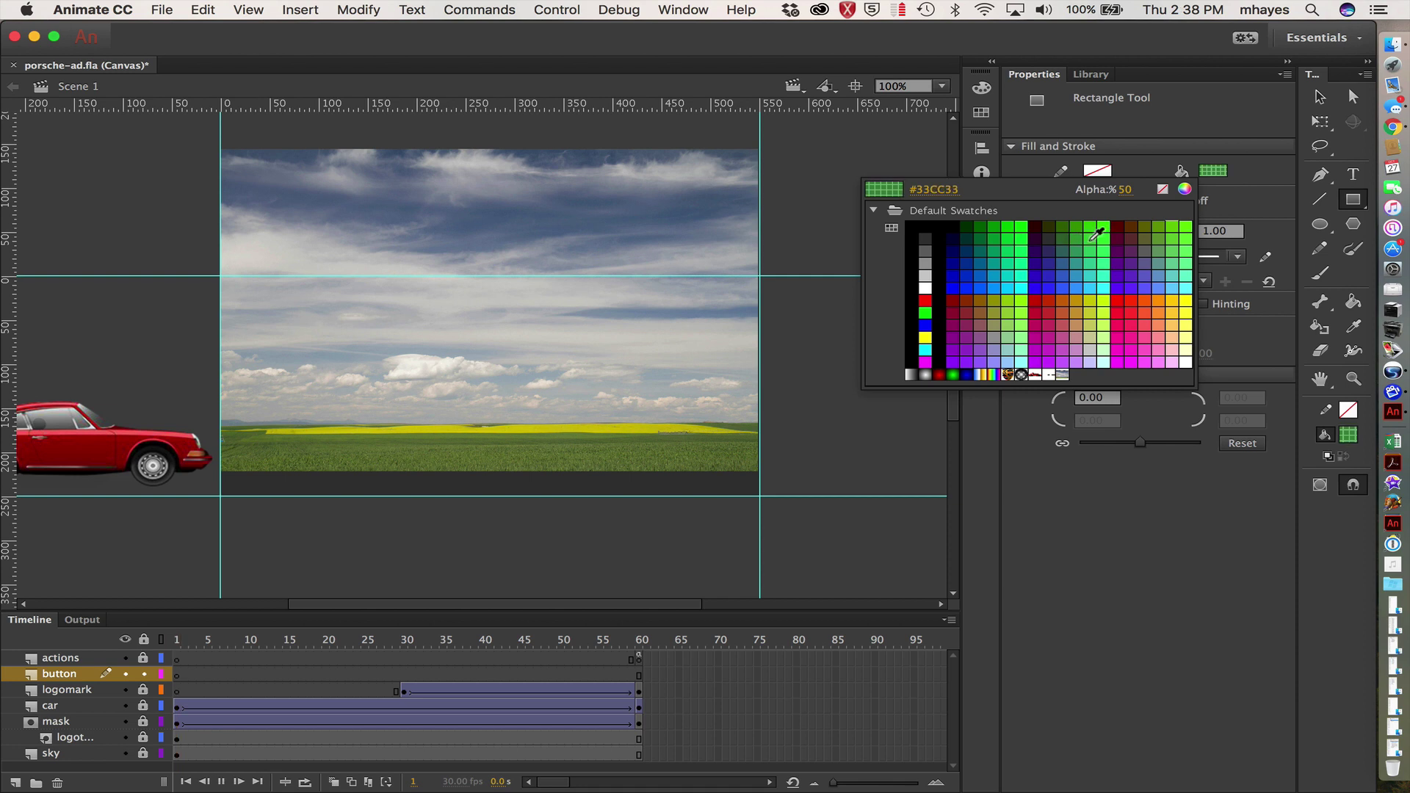
pyautogui.click(1096, 234)
pyautogui.press('Return')
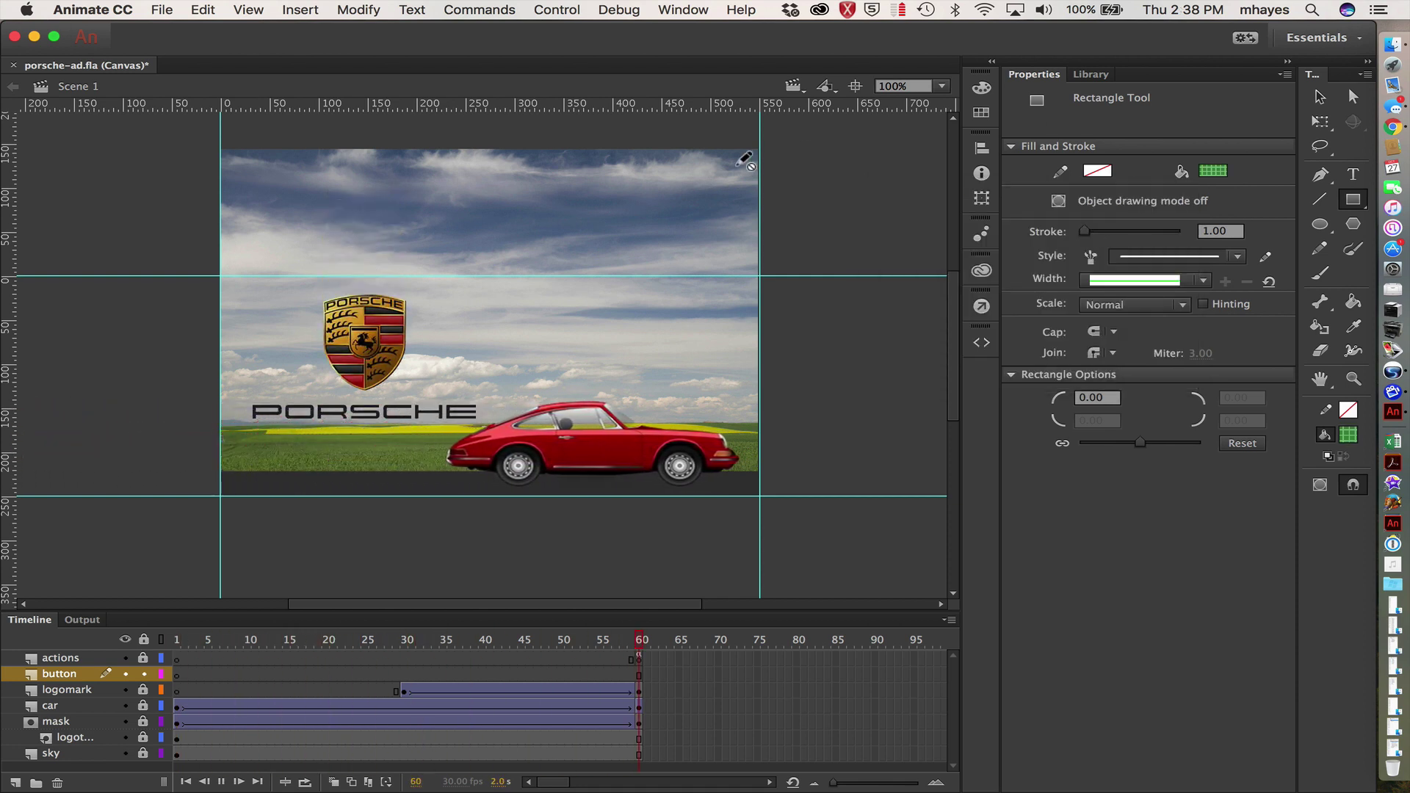
pyautogui.moveTo(619, 643); pyautogui.dragTo(110, 630)
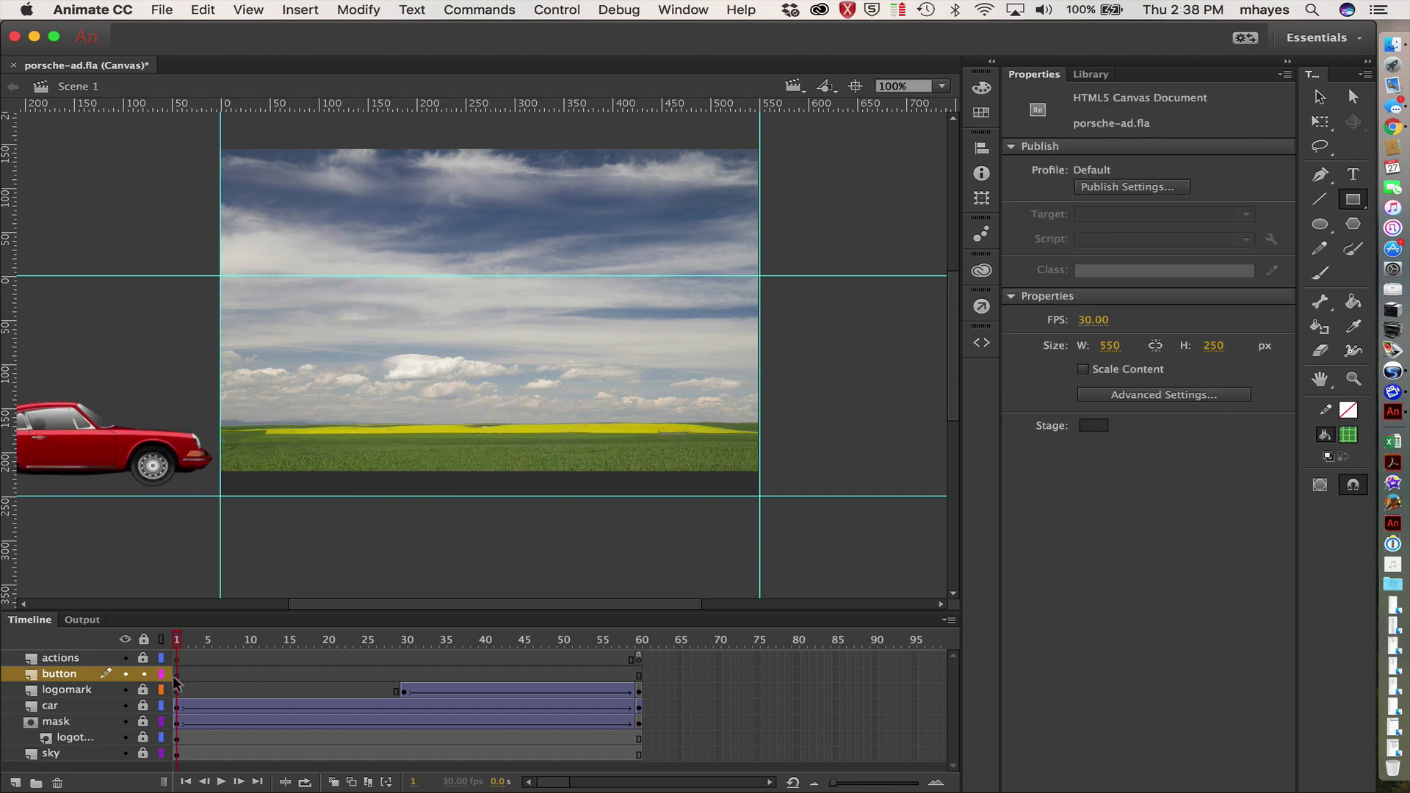
pyautogui.click(177, 675)
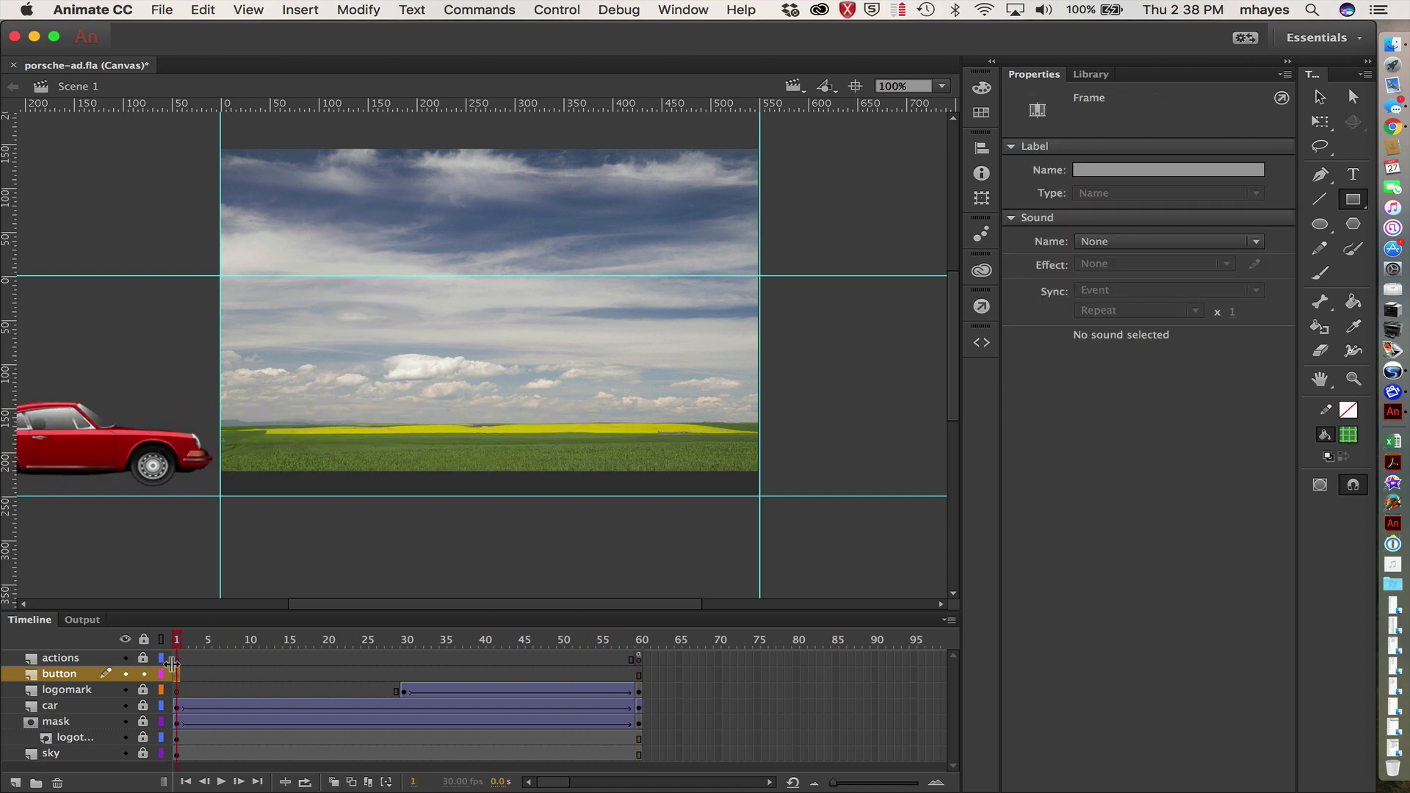
pyautogui.click(1351, 201)
pyautogui.click(1354, 203)
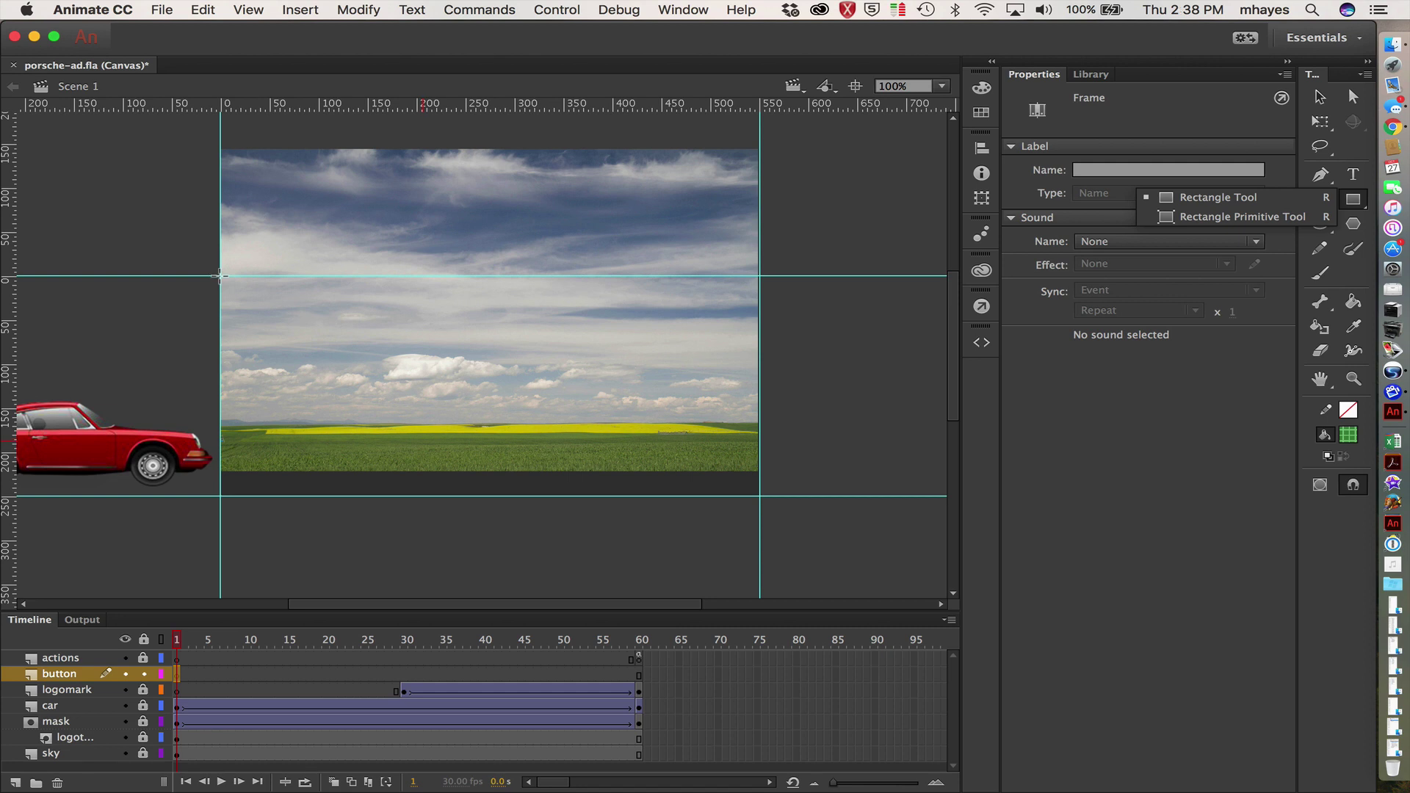
pyautogui.moveTo(220, 276); pyautogui.dragTo(761, 499)
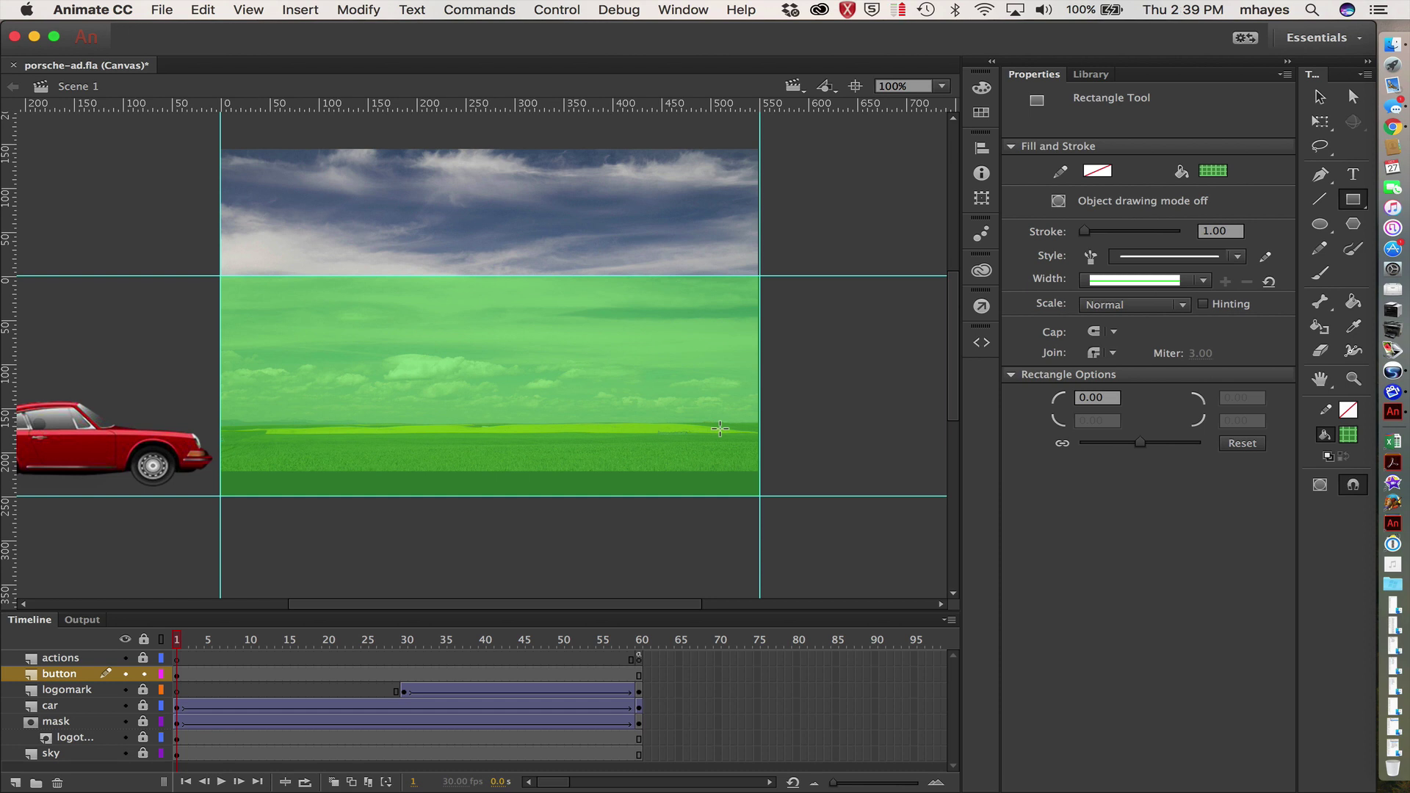
# - Convert the green rectangle to a symbol named "button" of type Button
pyautogui.click(1321, 97)
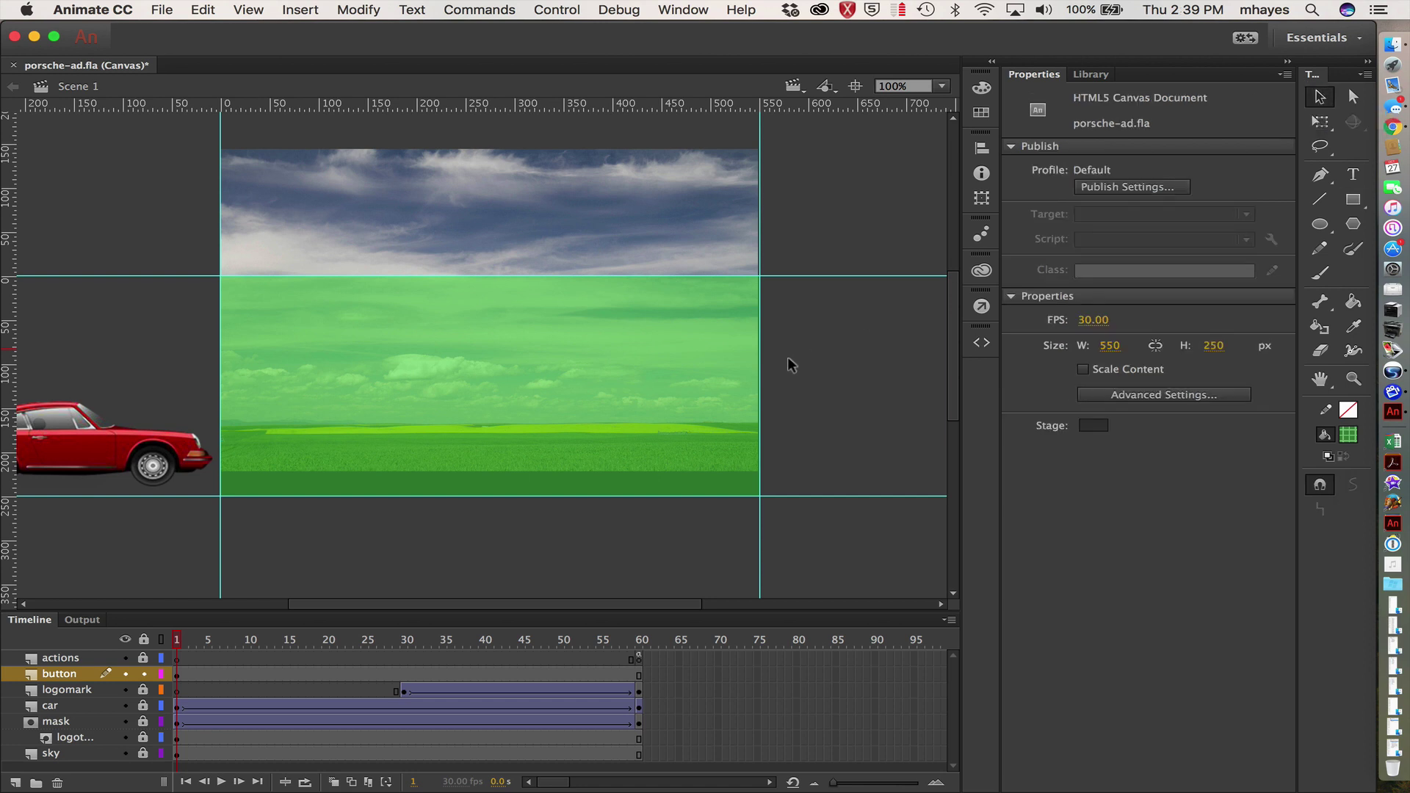
pyautogui.click(689, 342)
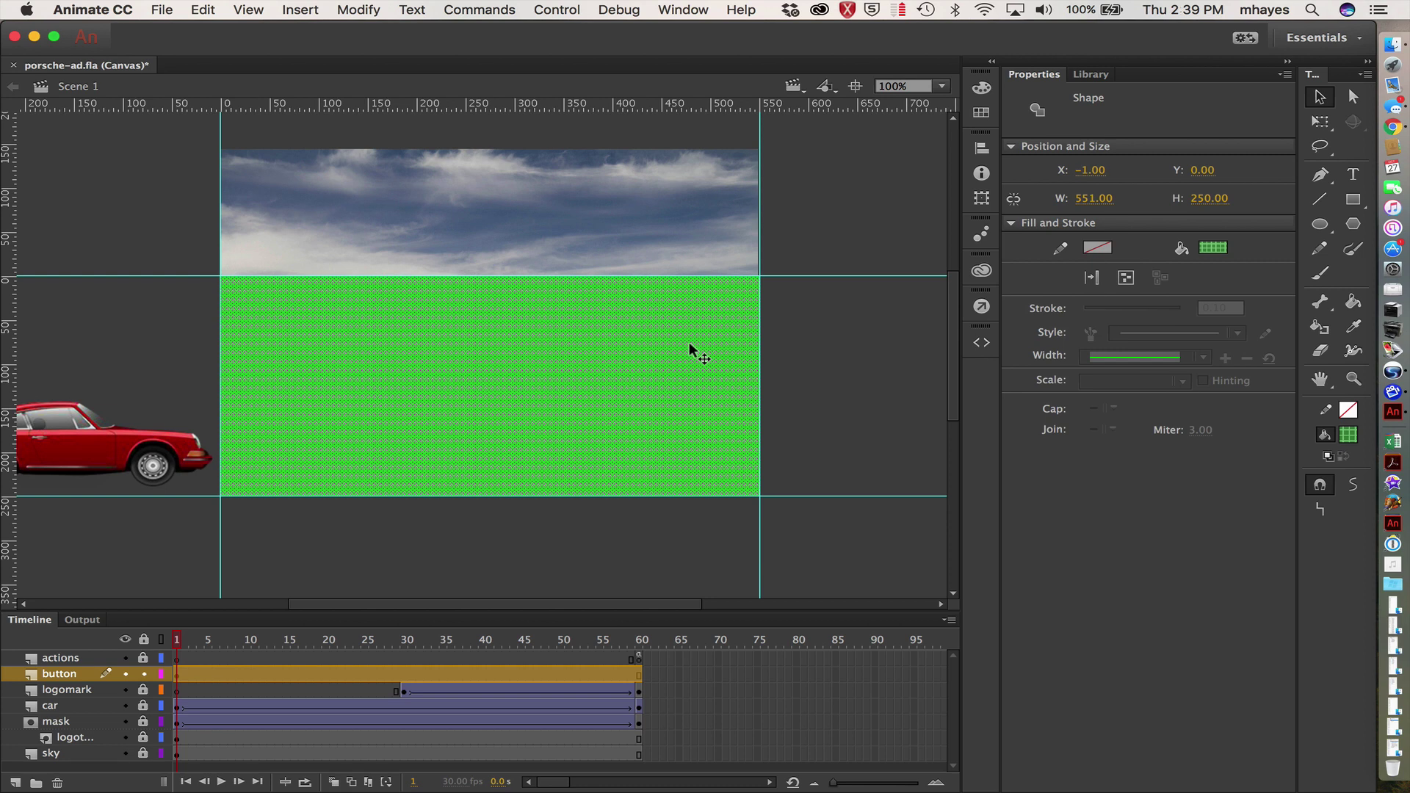
pyautogui.rightClick(690, 347)
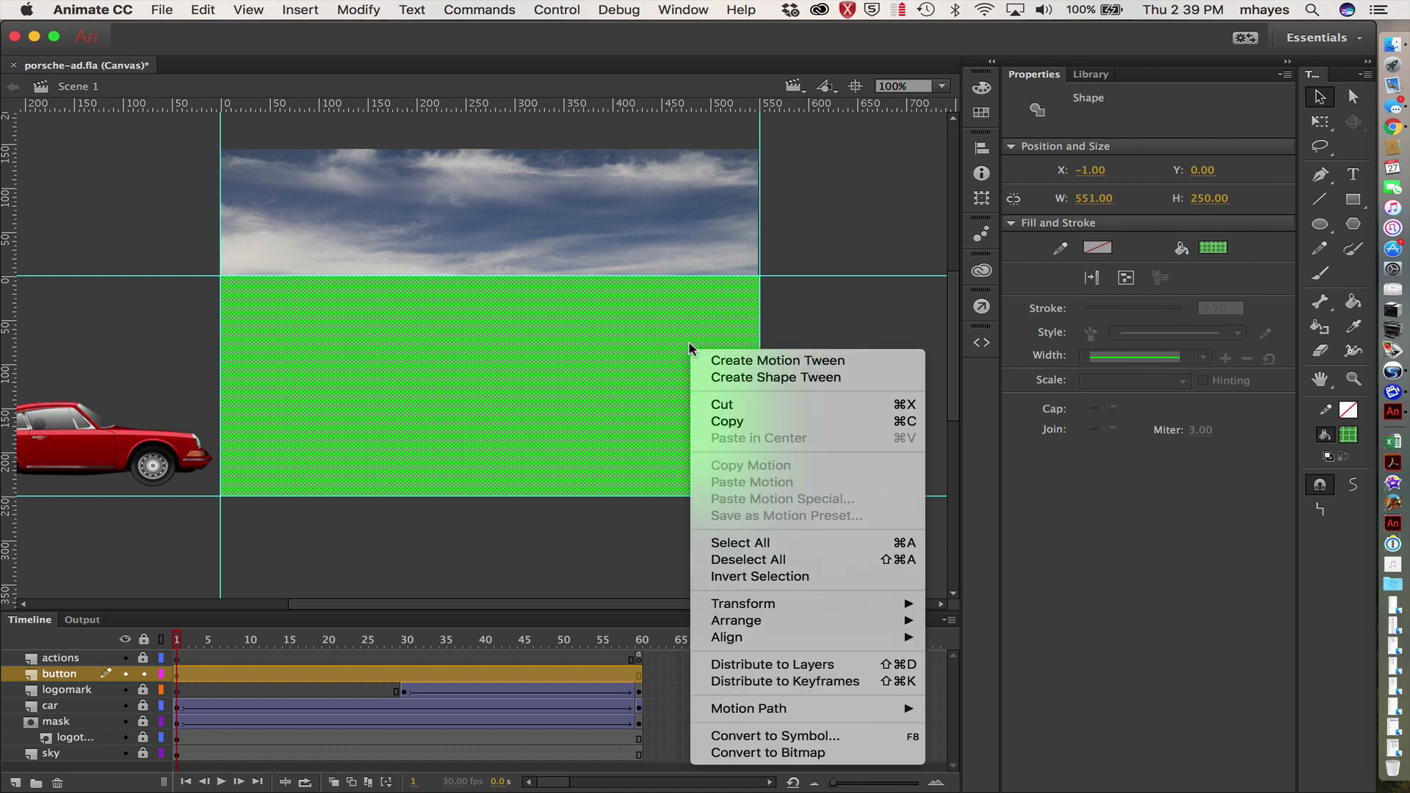
pyautogui.click(741, 738)
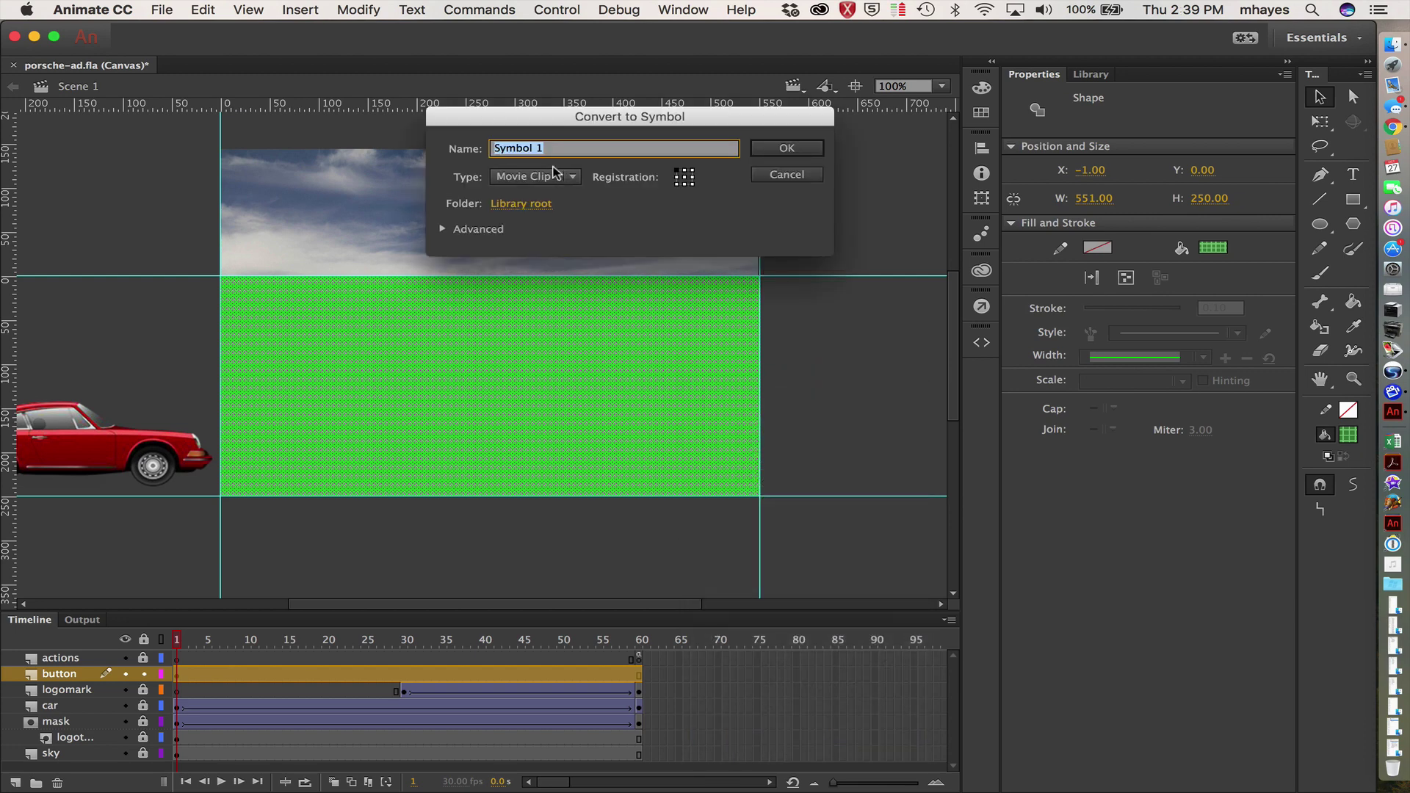
pyautogui.write('button')
pyautogui.click(527, 175)
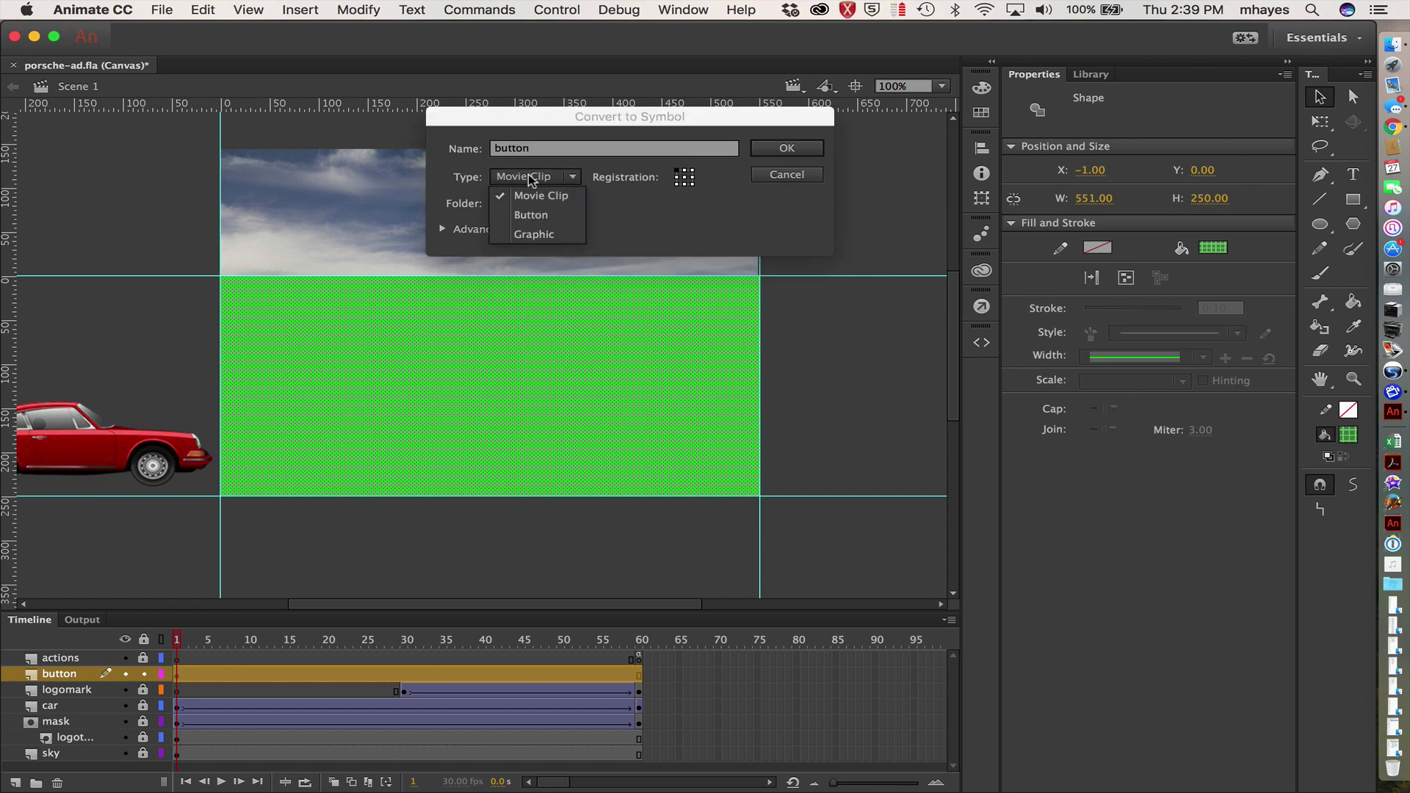
pyautogui.click(531, 213)
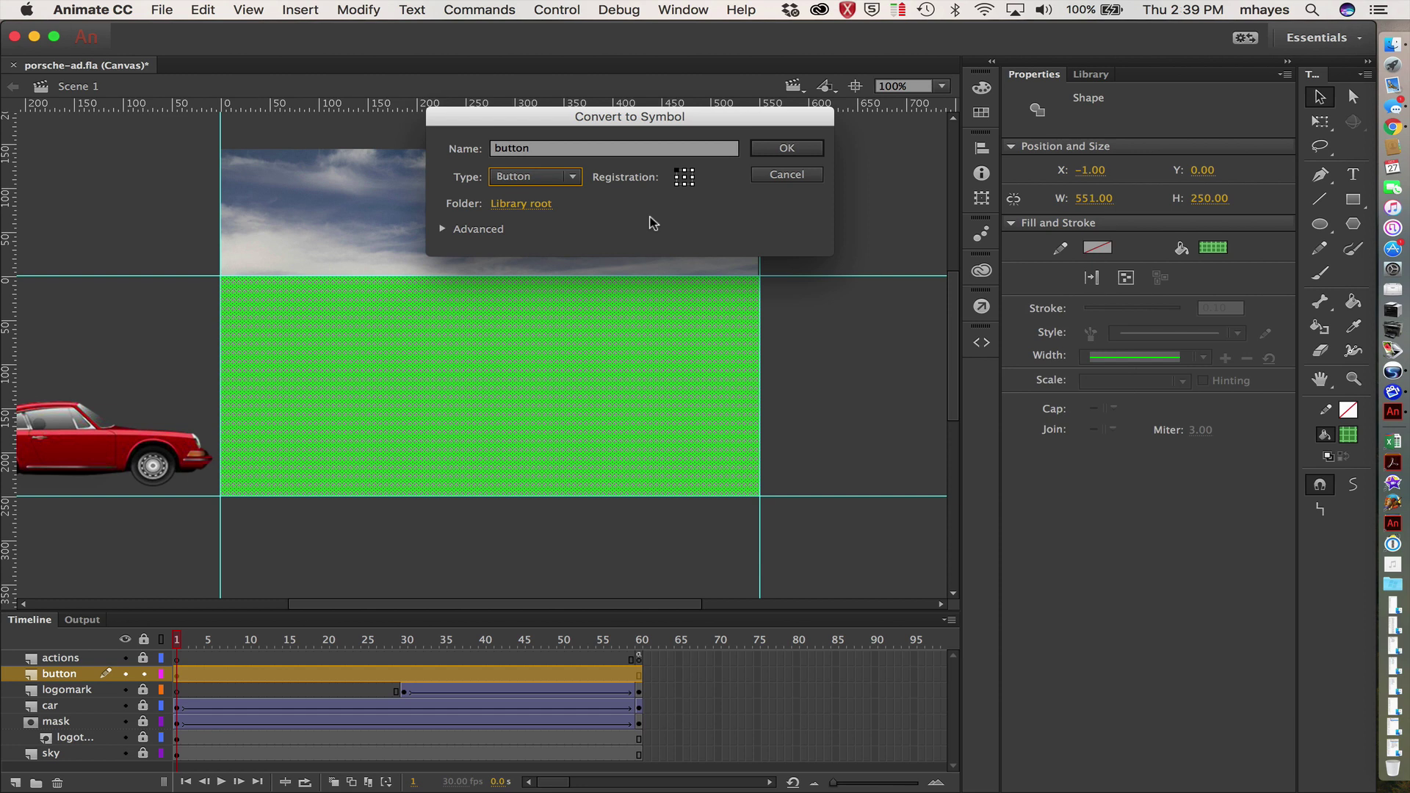
pyautogui.click(776, 151)
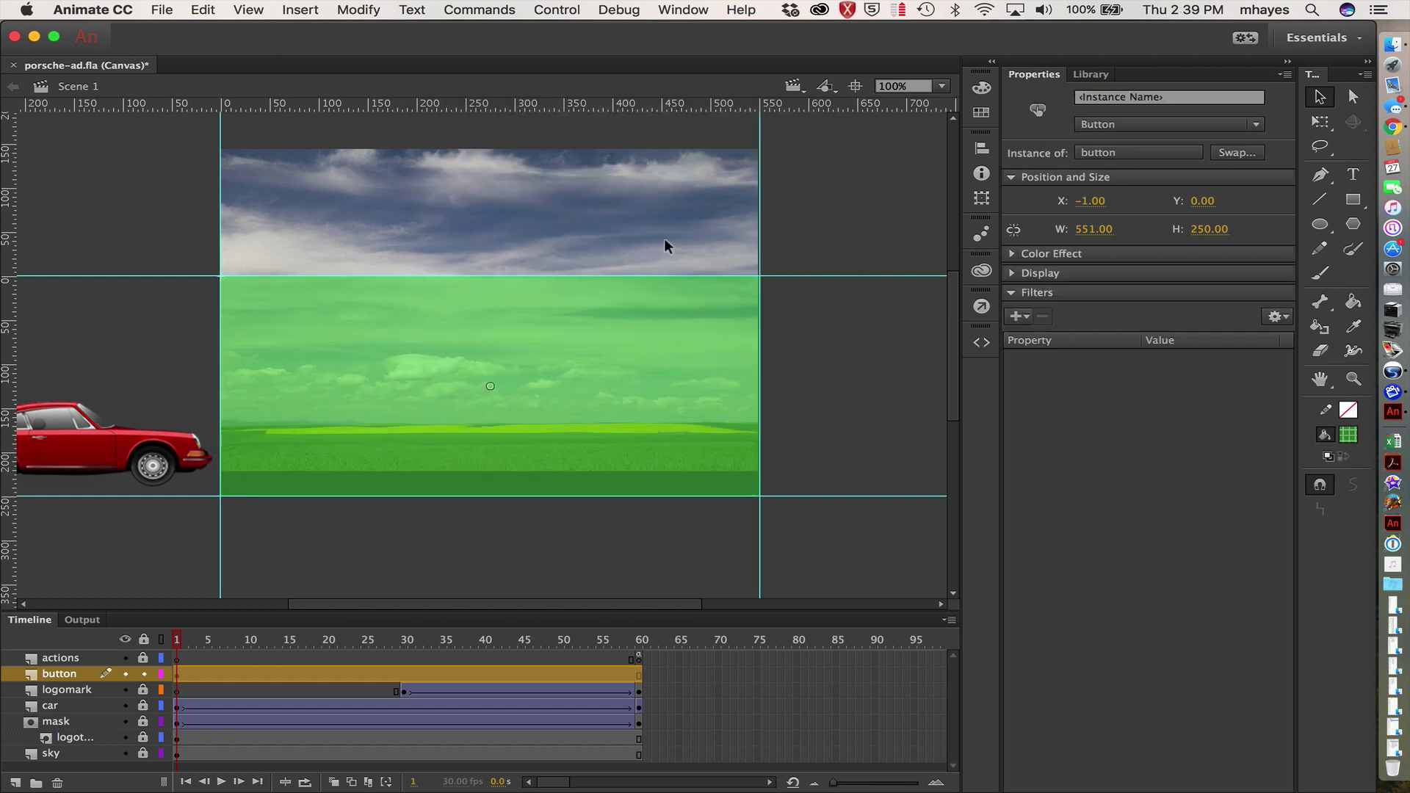
# - Open the button symbol for editing and cut the green rectangle from its Up frame
pyautogui.doubleClick(632, 355)
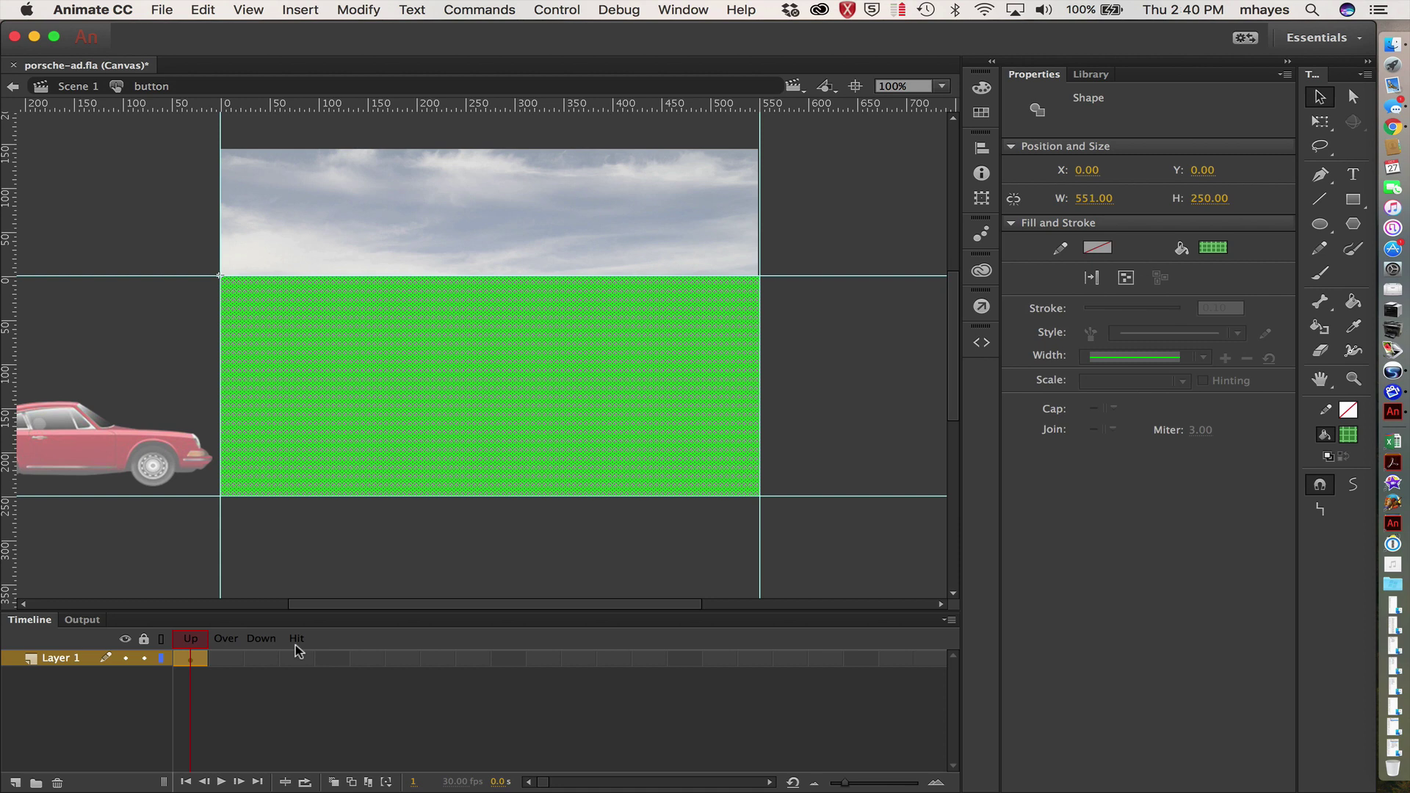
pyautogui.click(194, 640)
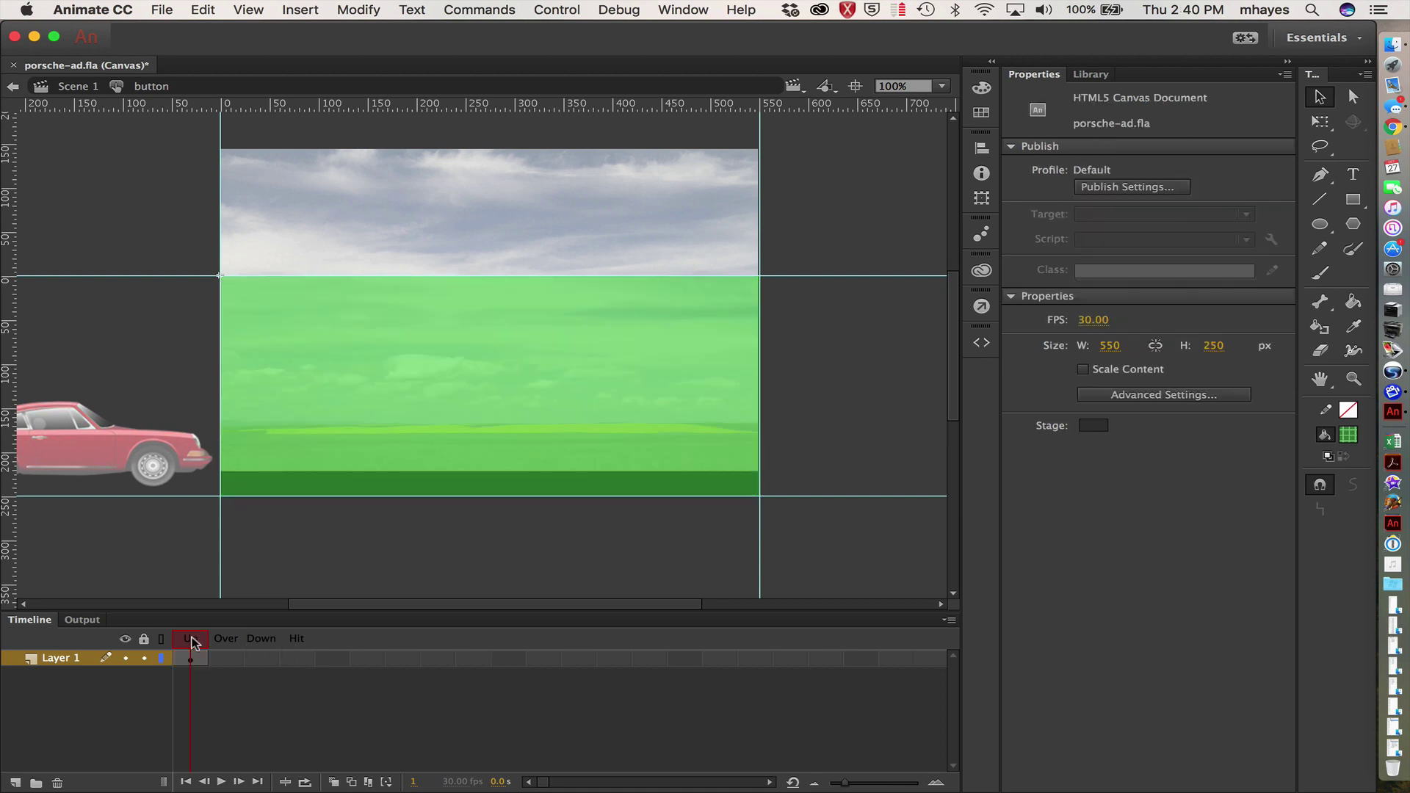
pyautogui.click(347, 343)
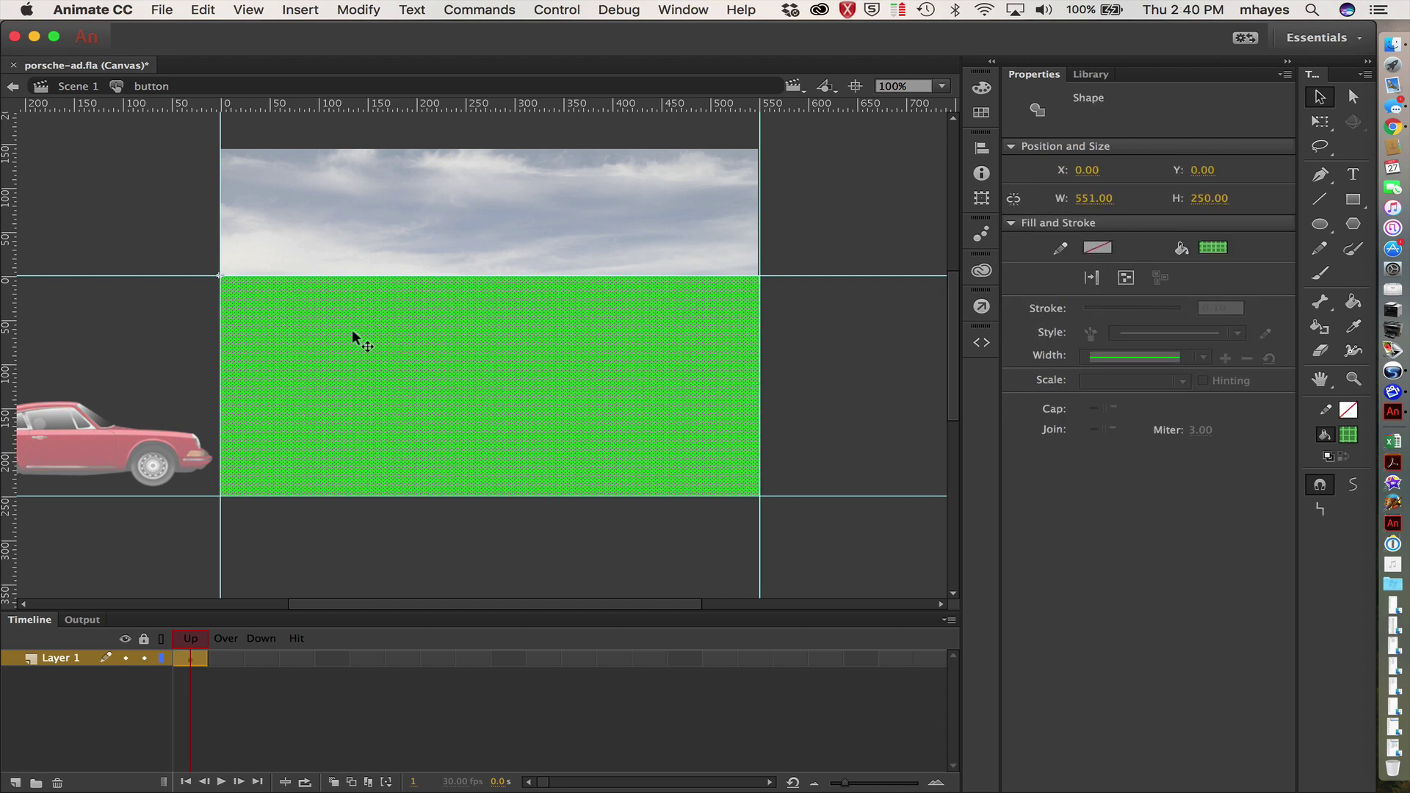
pyautogui.click(204, 9)
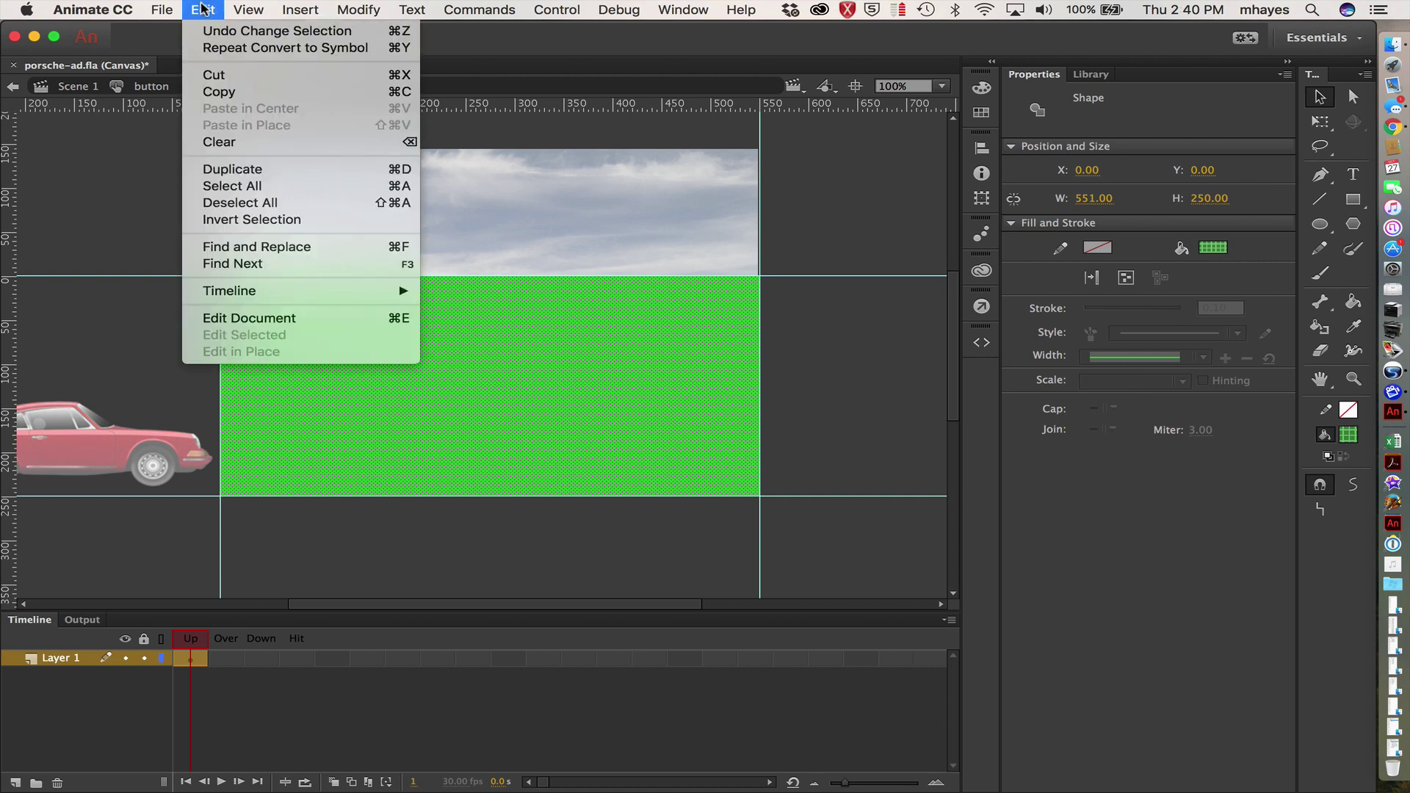
pyautogui.click(220, 78)
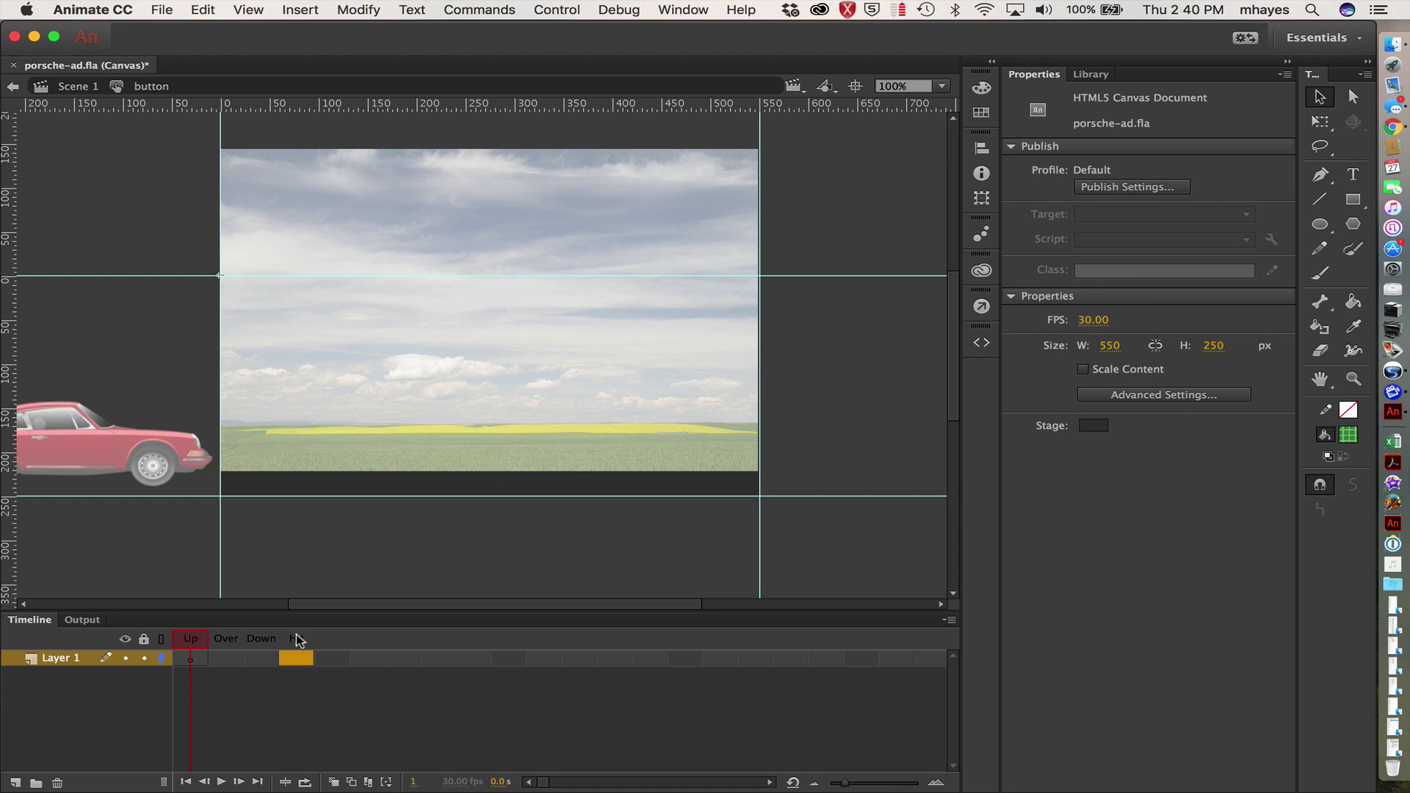
# - Insert a blank keyframe in the button's Hit frame and paste the cut rectangle in place there
pyautogui.click(296, 658)
pyautogui.rightClick(298, 658)
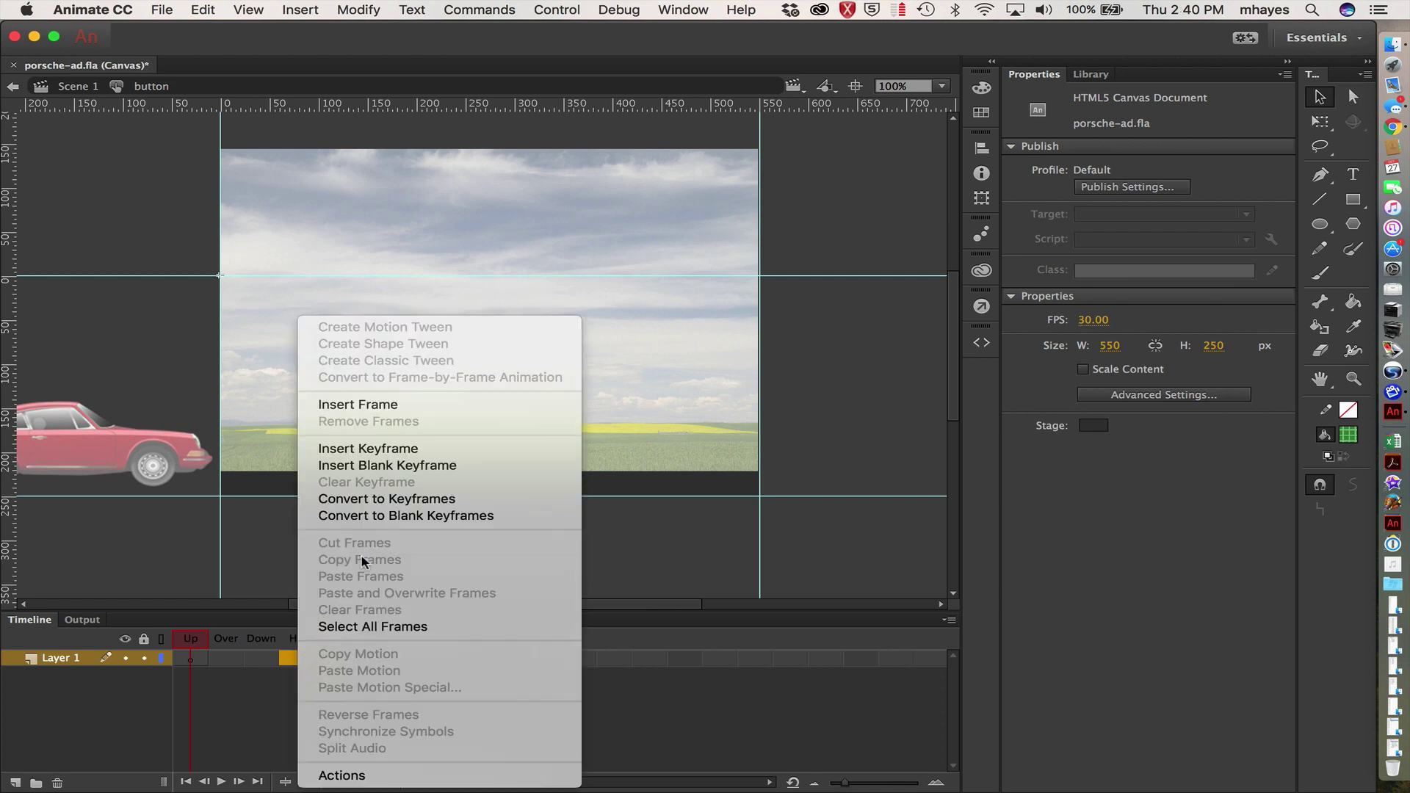
pyautogui.click(403, 465)
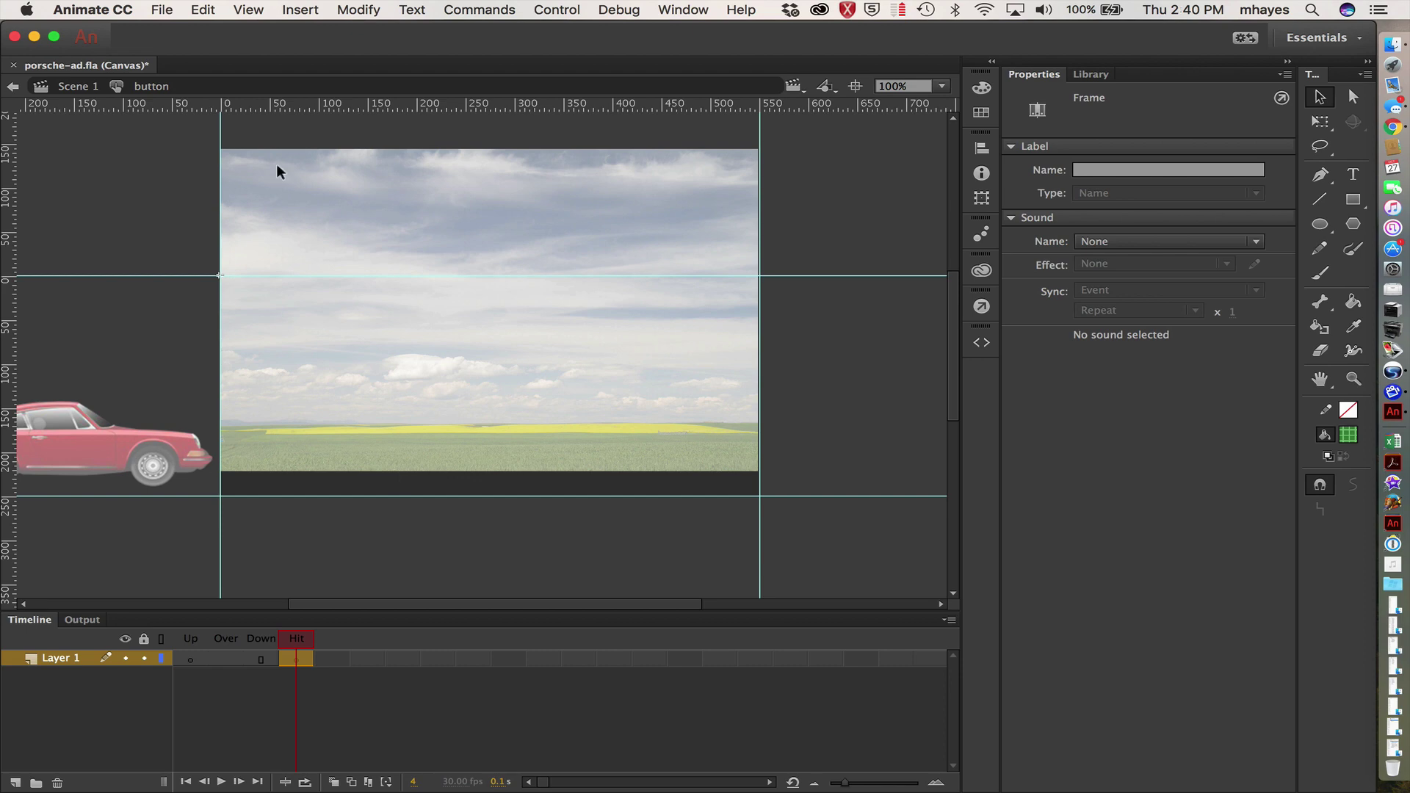
pyautogui.click(203, 10)
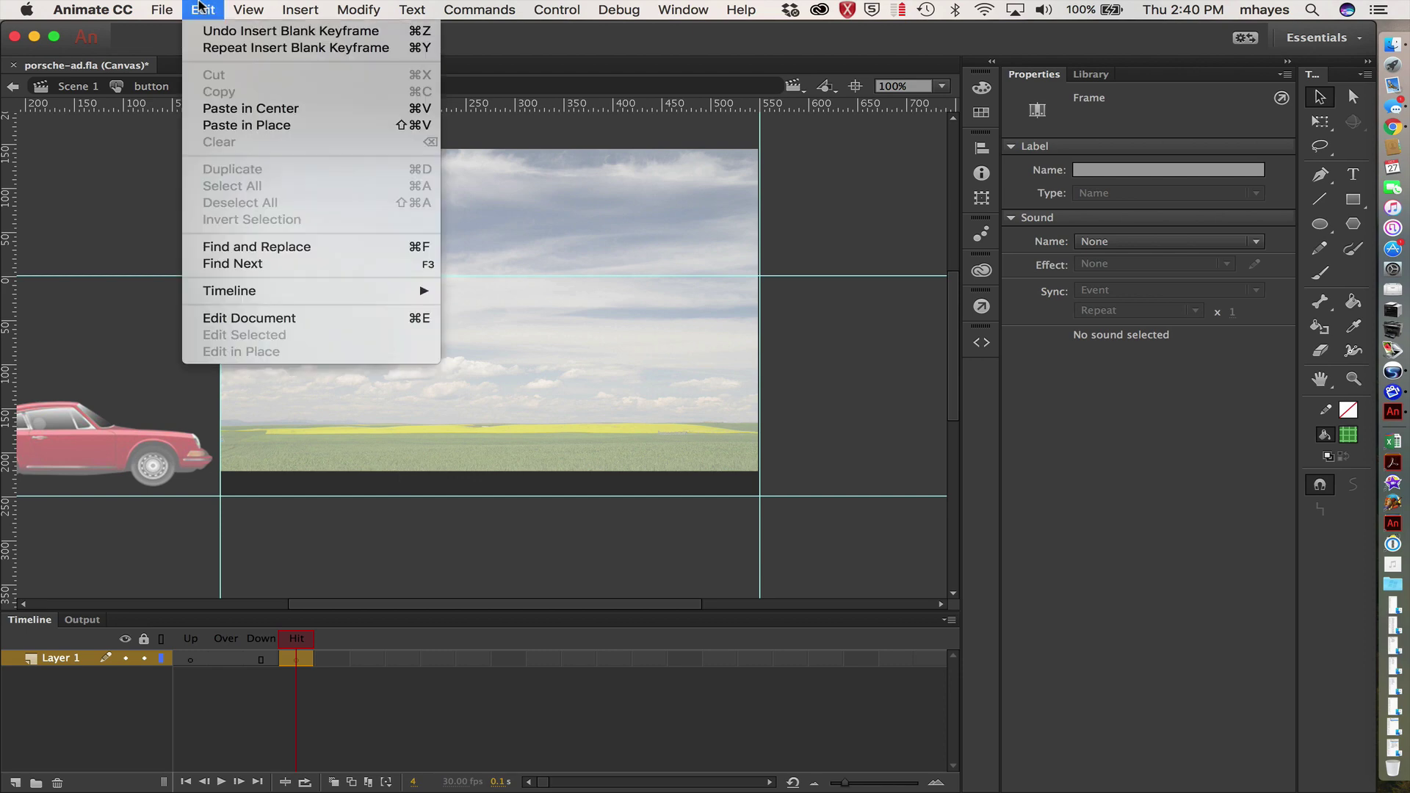
pyautogui.click(219, 126)
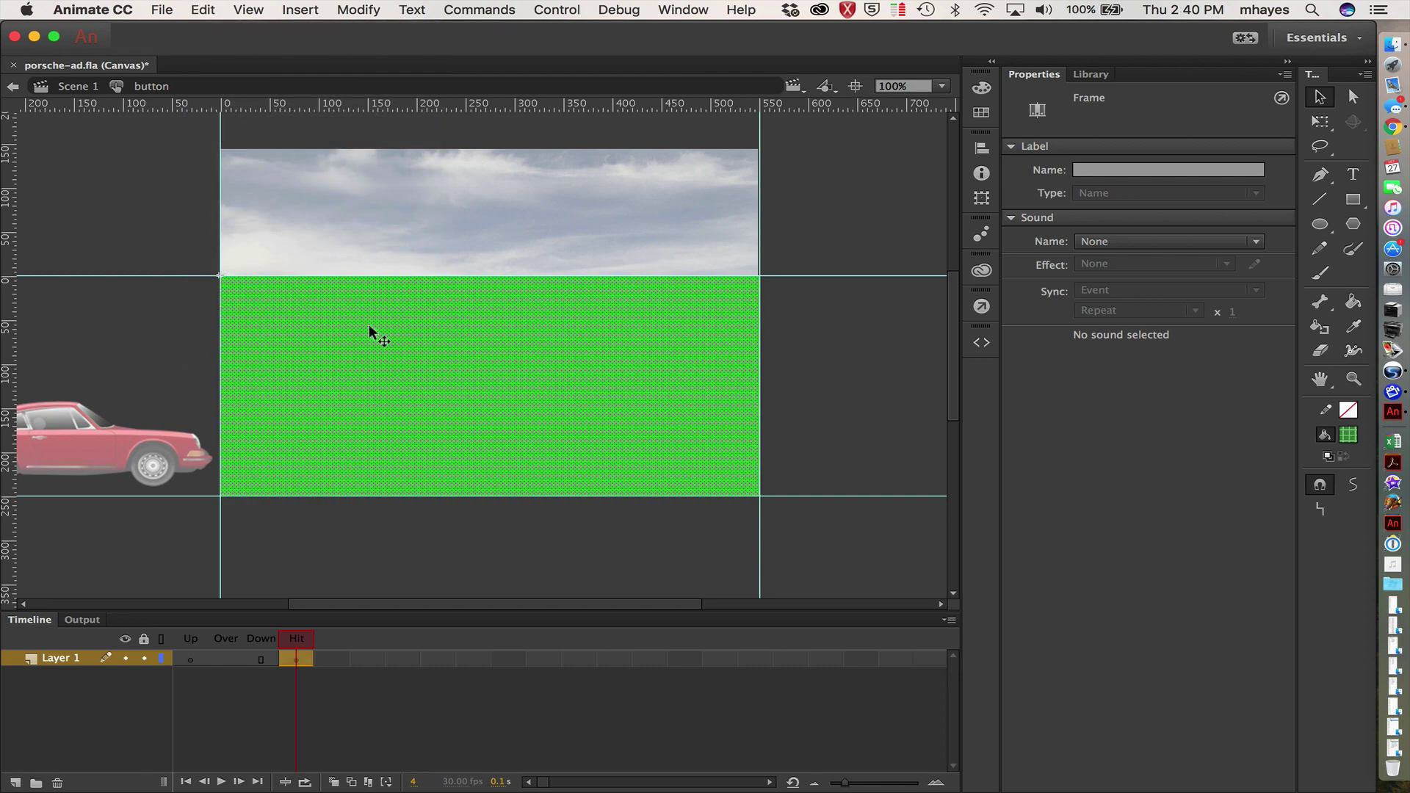
pyautogui.click(370, 332)
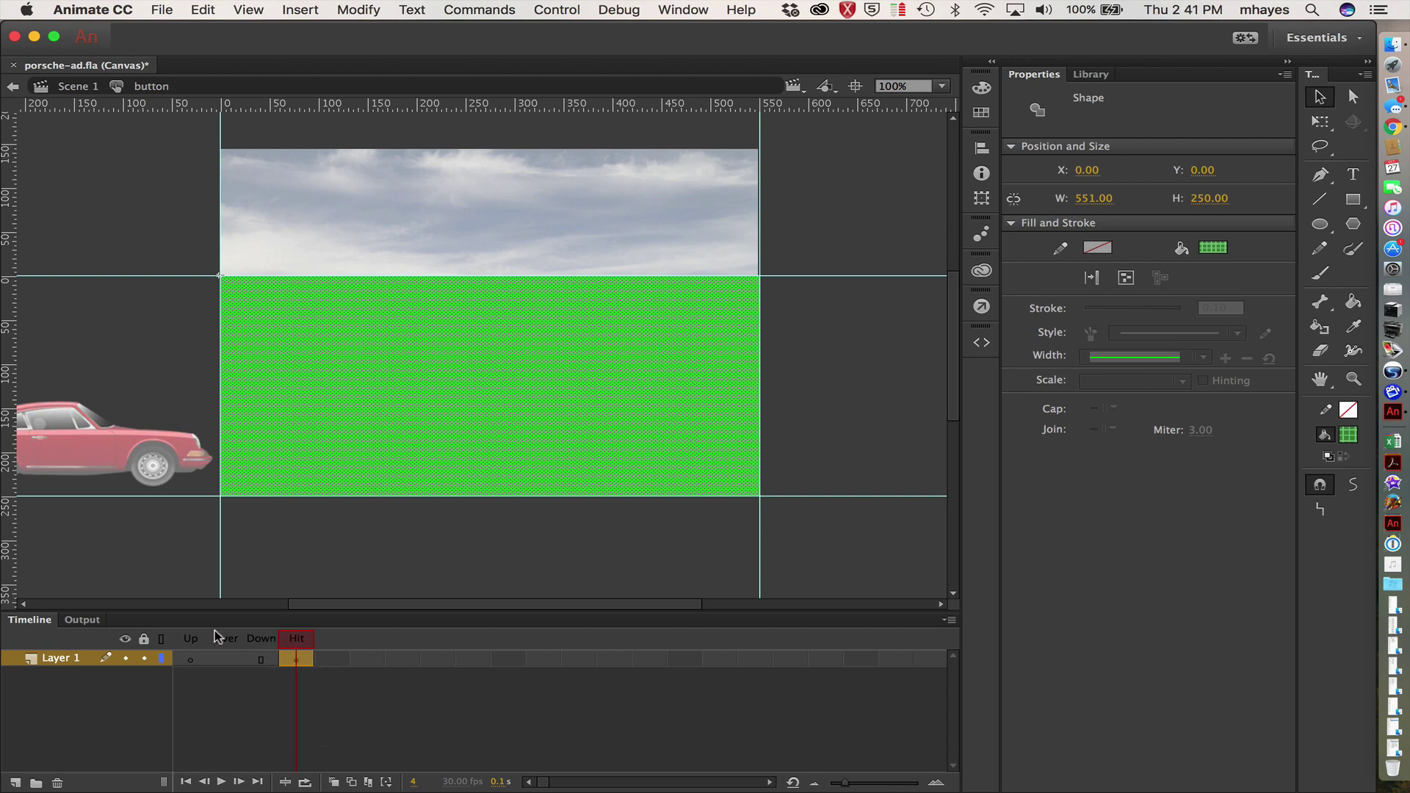
# - Check the contents of the button's Up, Over, Down and Hit frames
pyautogui.click(193, 659)
pyautogui.click(230, 660)
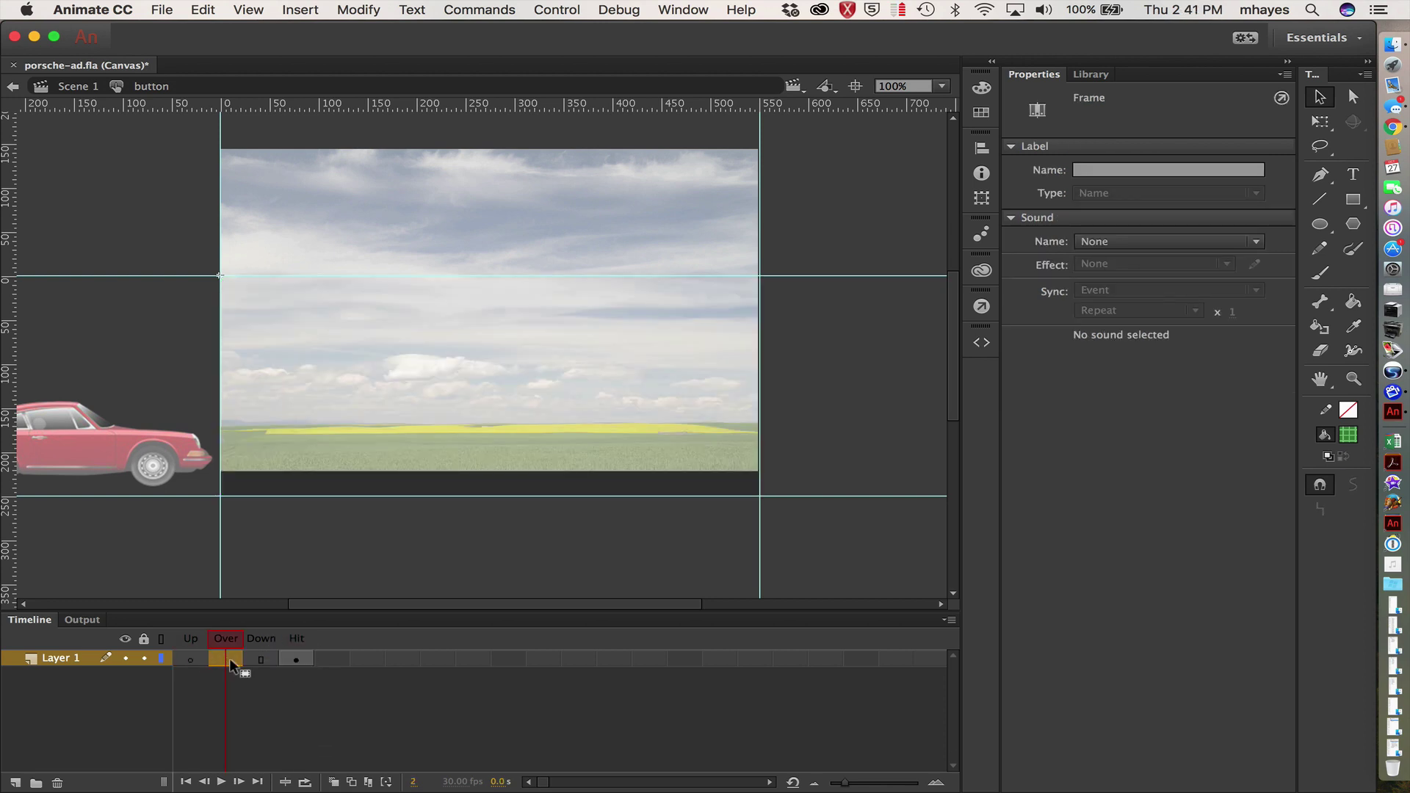
pyautogui.click(260, 661)
pyautogui.click(299, 661)
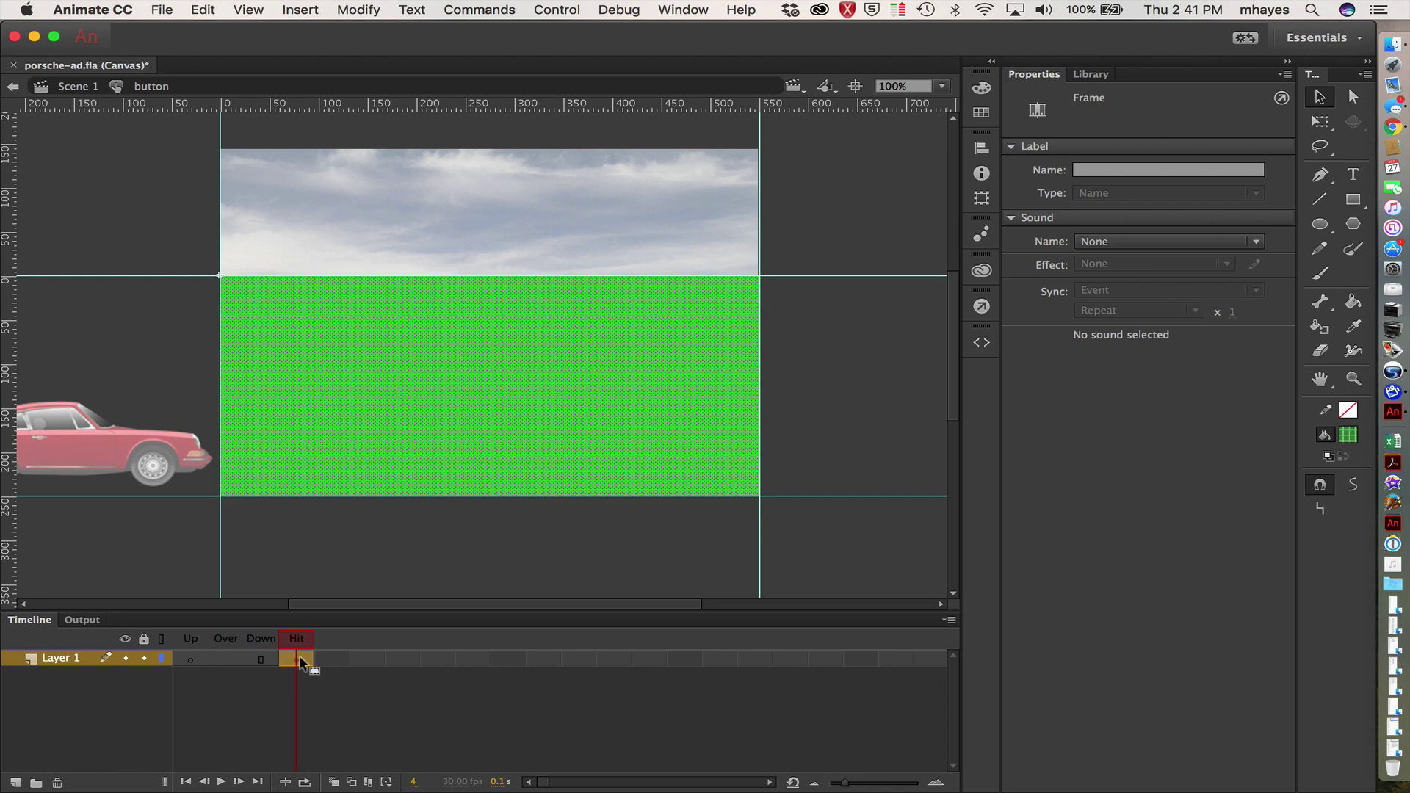
pyautogui.click(372, 356)
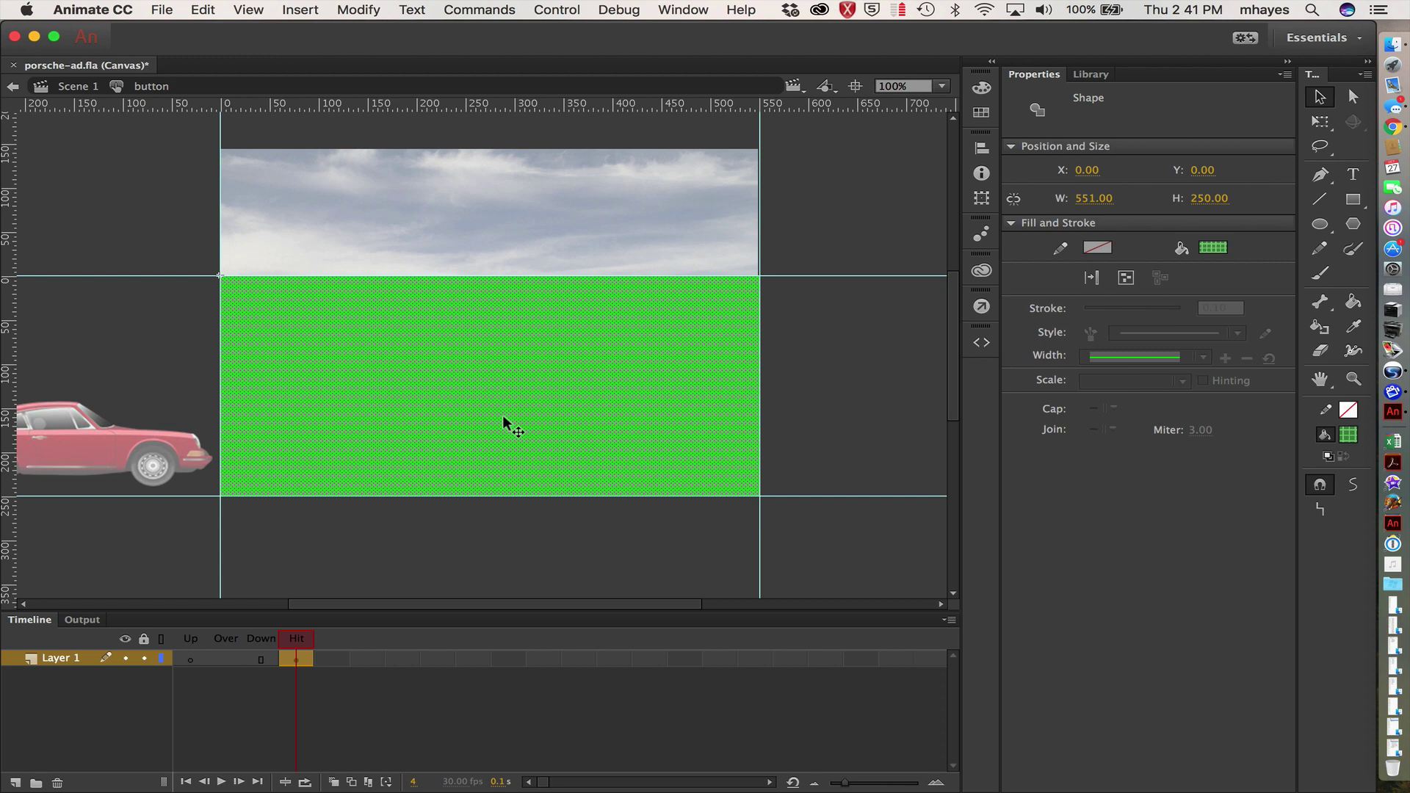
# - Return to Scene 1 and give the button on the stage the instance name button_link
pyautogui.click(73, 86)
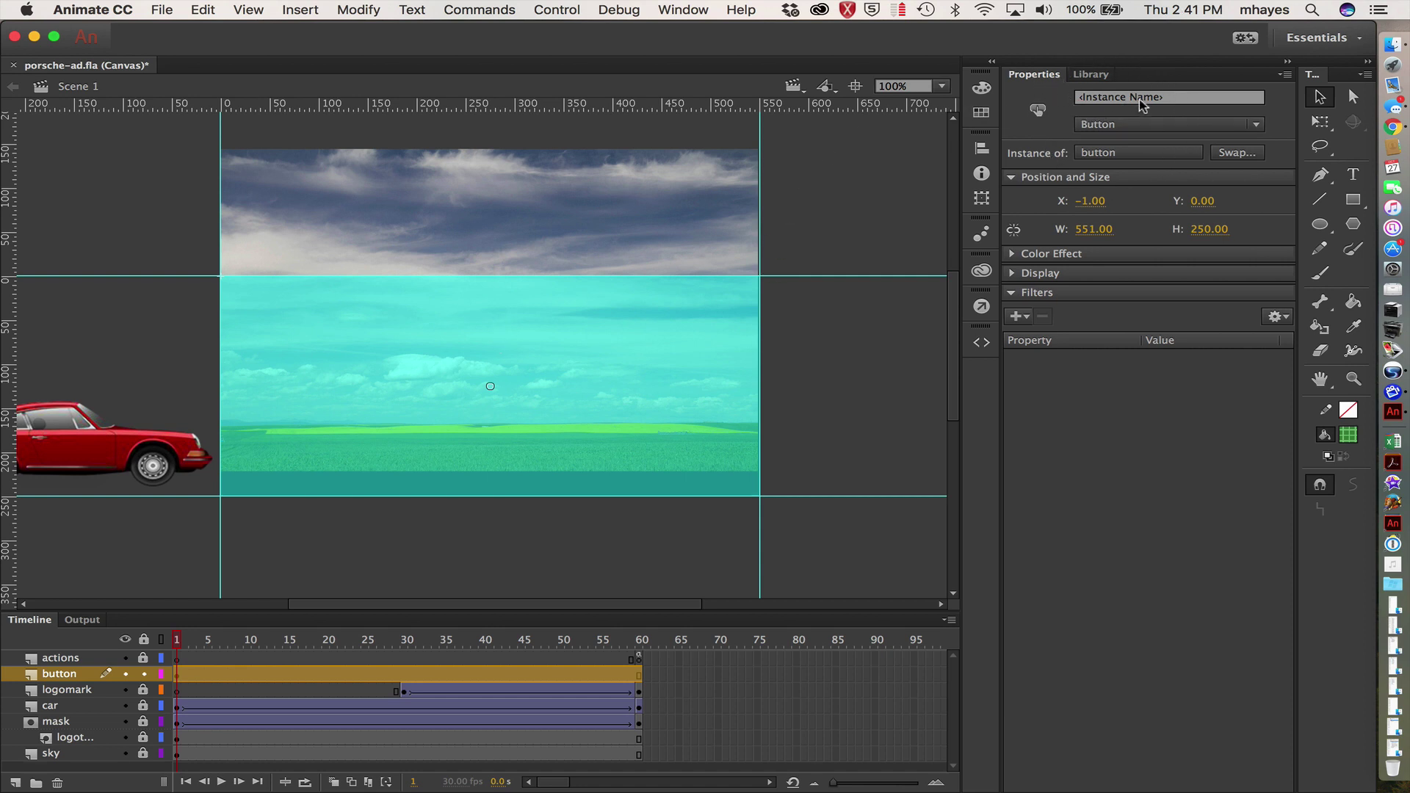
pyautogui.click(1176, 97)
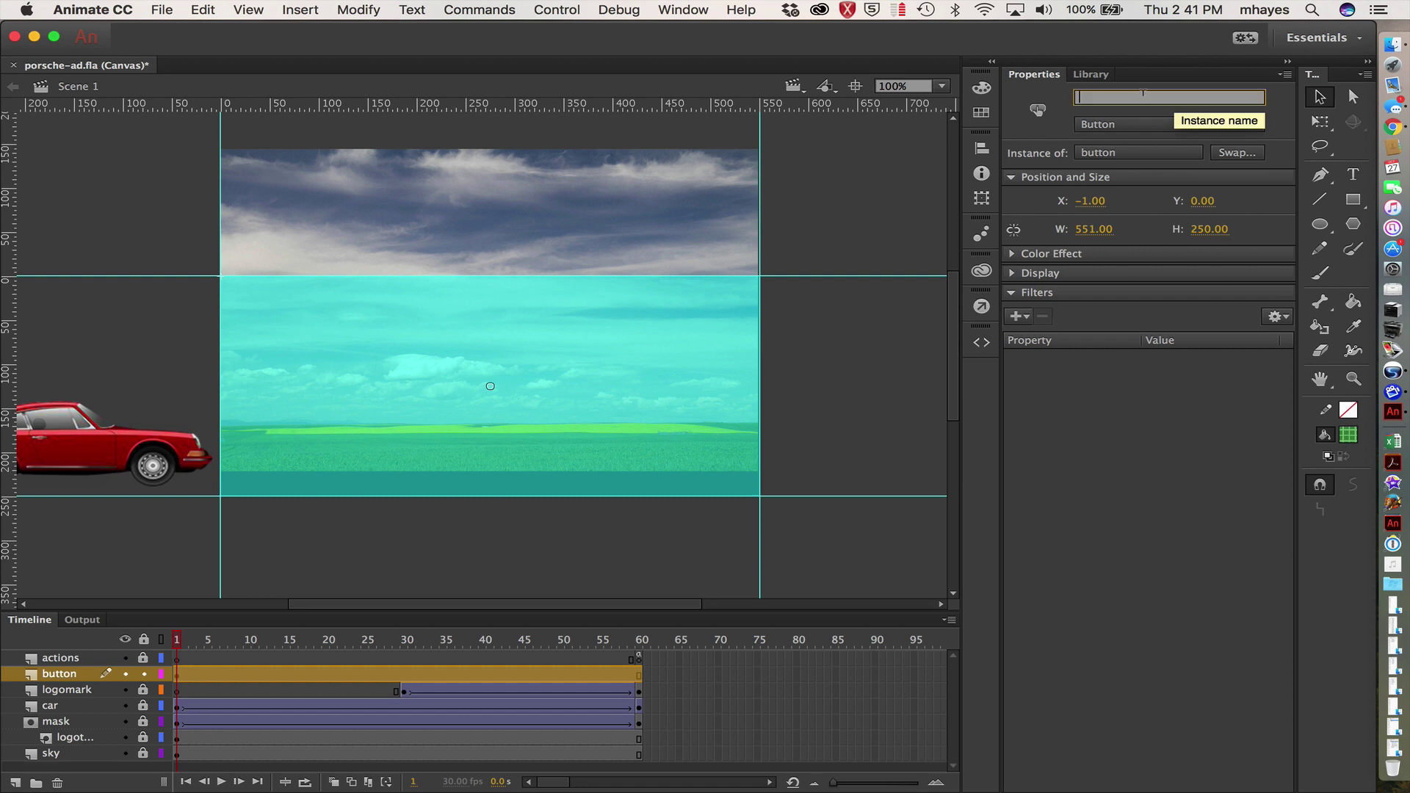
pyautogui.write('bu')
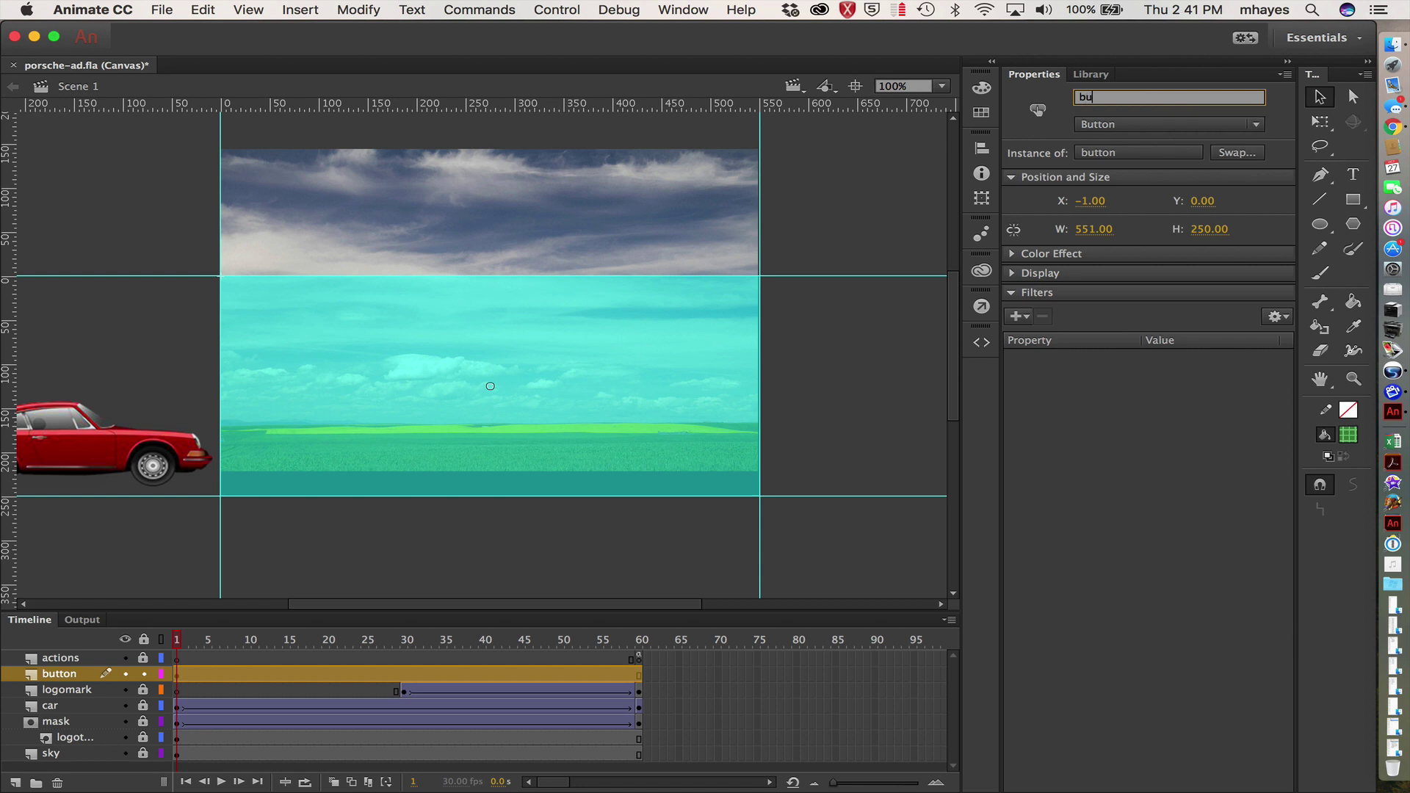
pyautogui.write('tton_link')
pyautogui.press('Return')
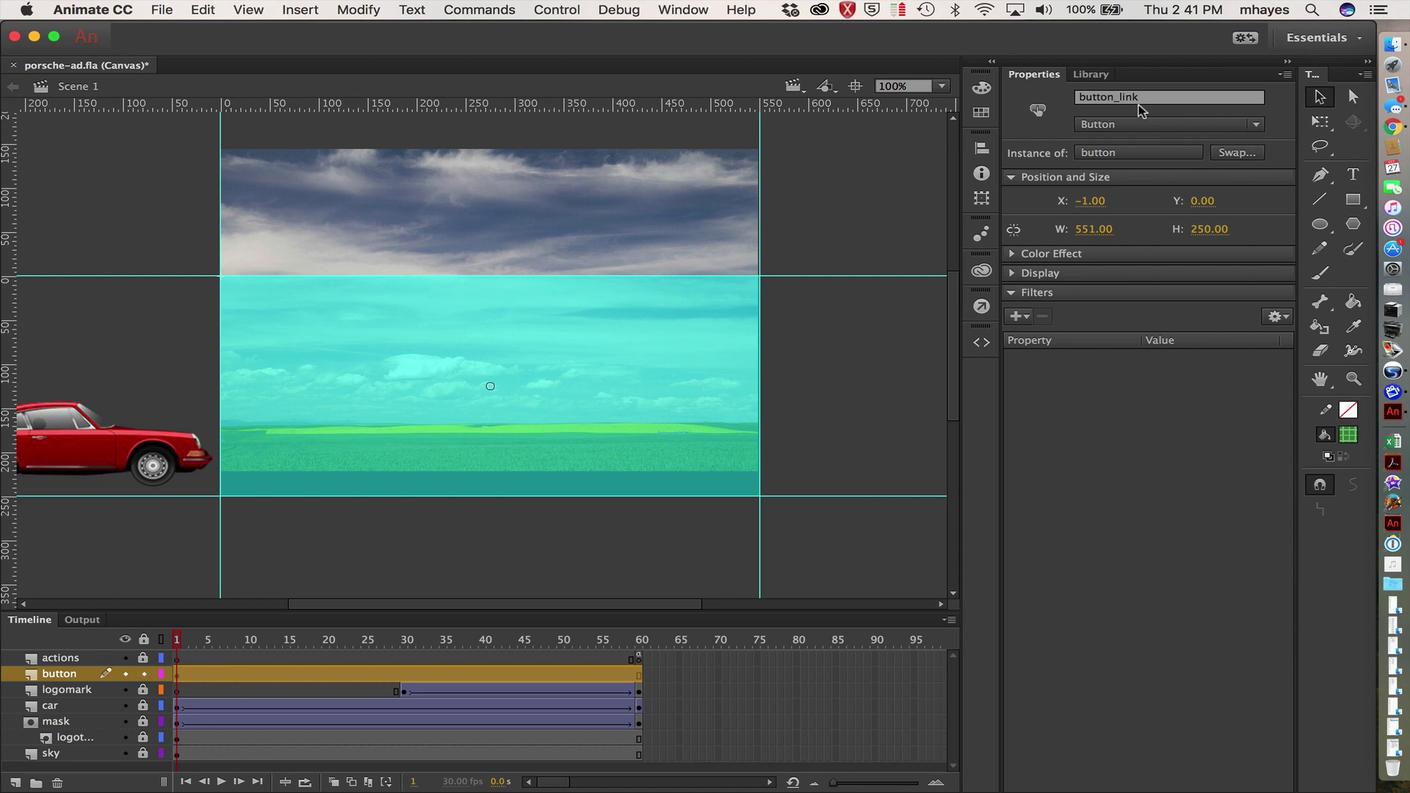
# - Apply the HTML5 Canvas code snippet "Click to Go to Web Page" to the button_link instance
pyautogui.click(684, 10)
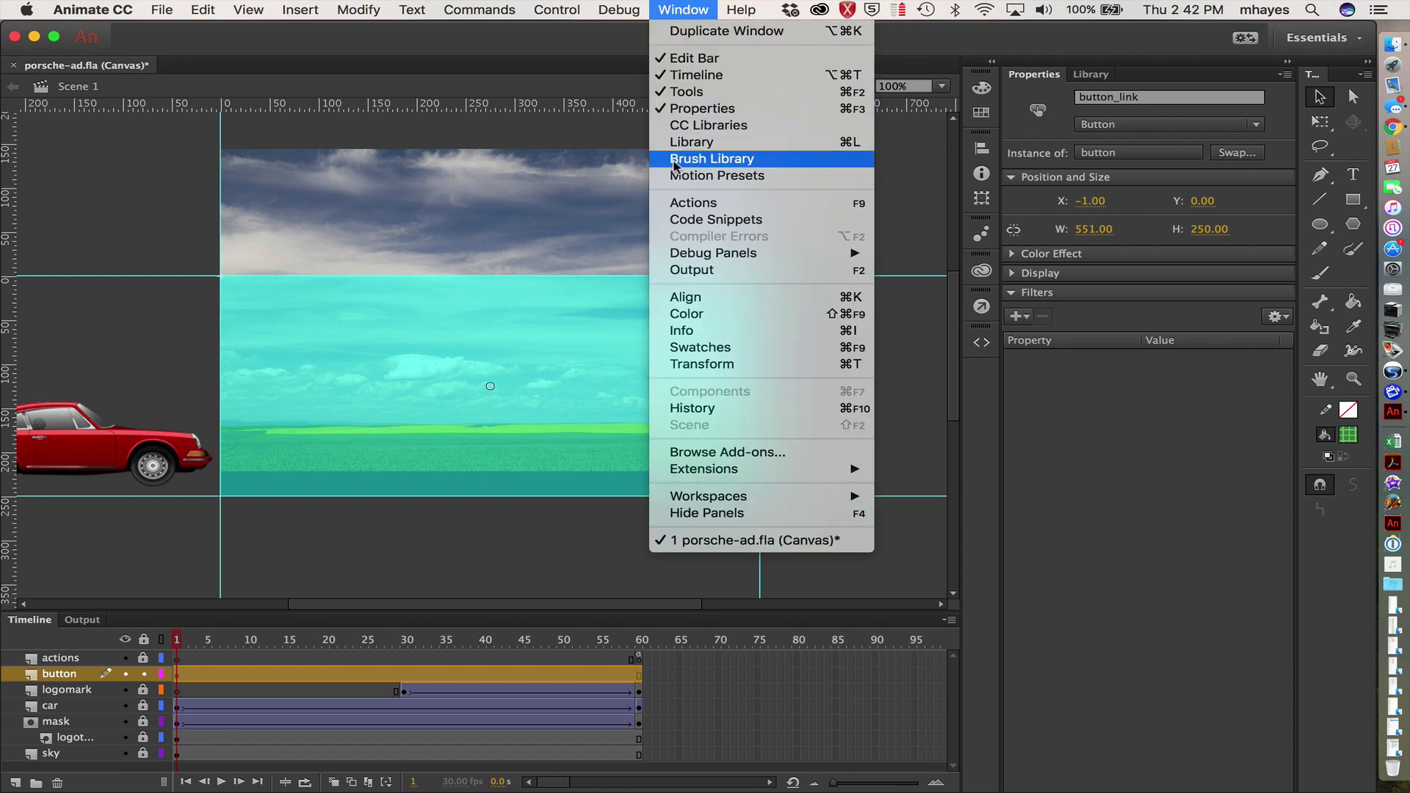
pyautogui.click(674, 209)
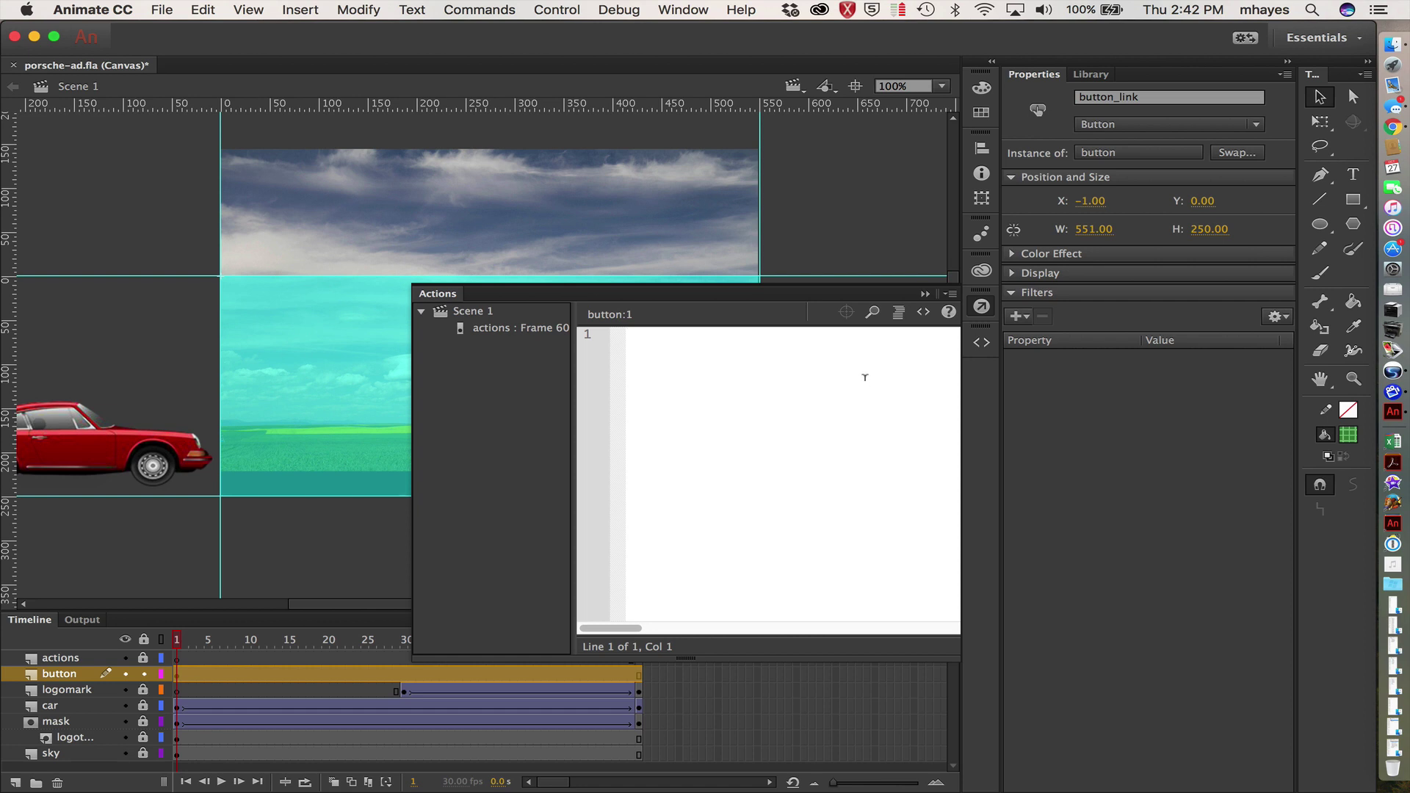
pyautogui.click(922, 312)
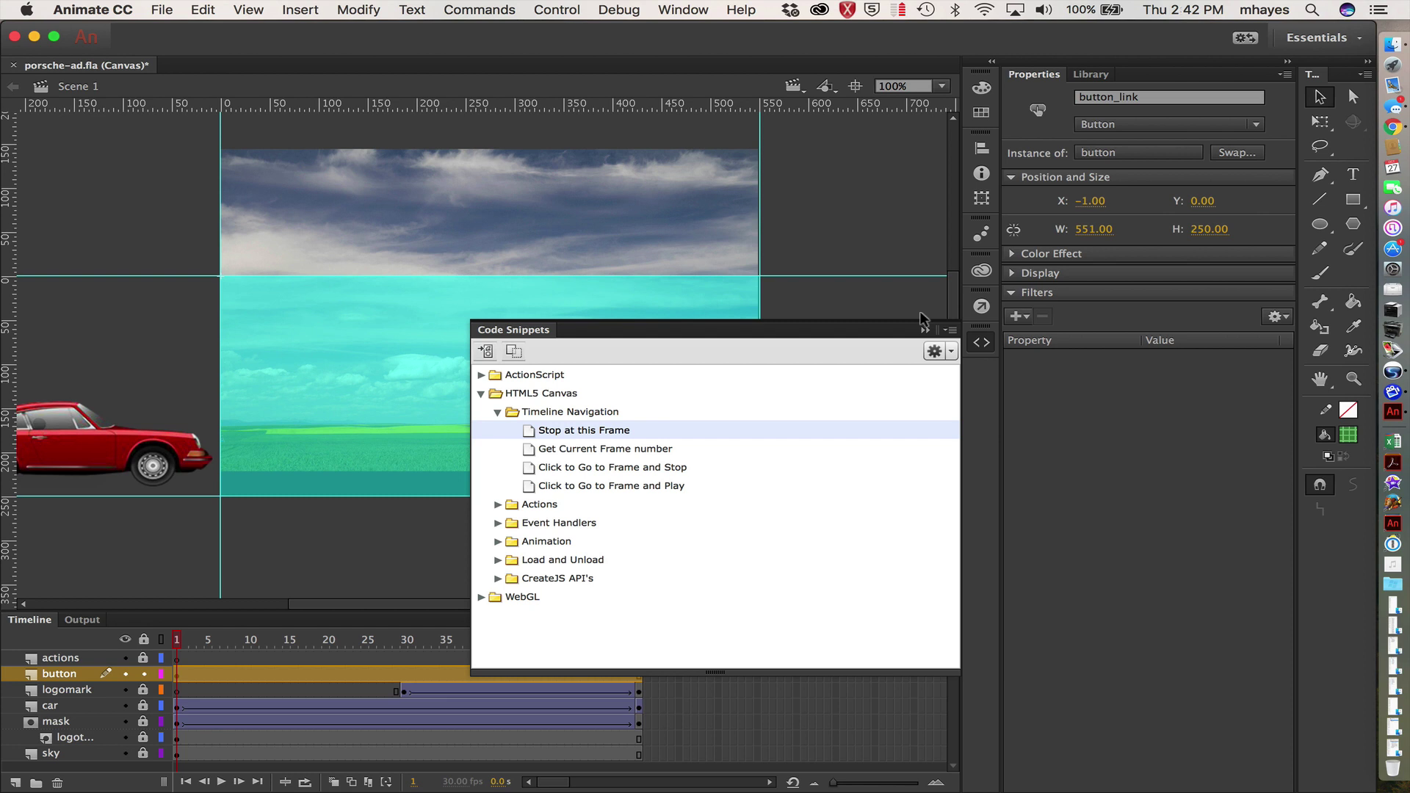
pyautogui.click(531, 397)
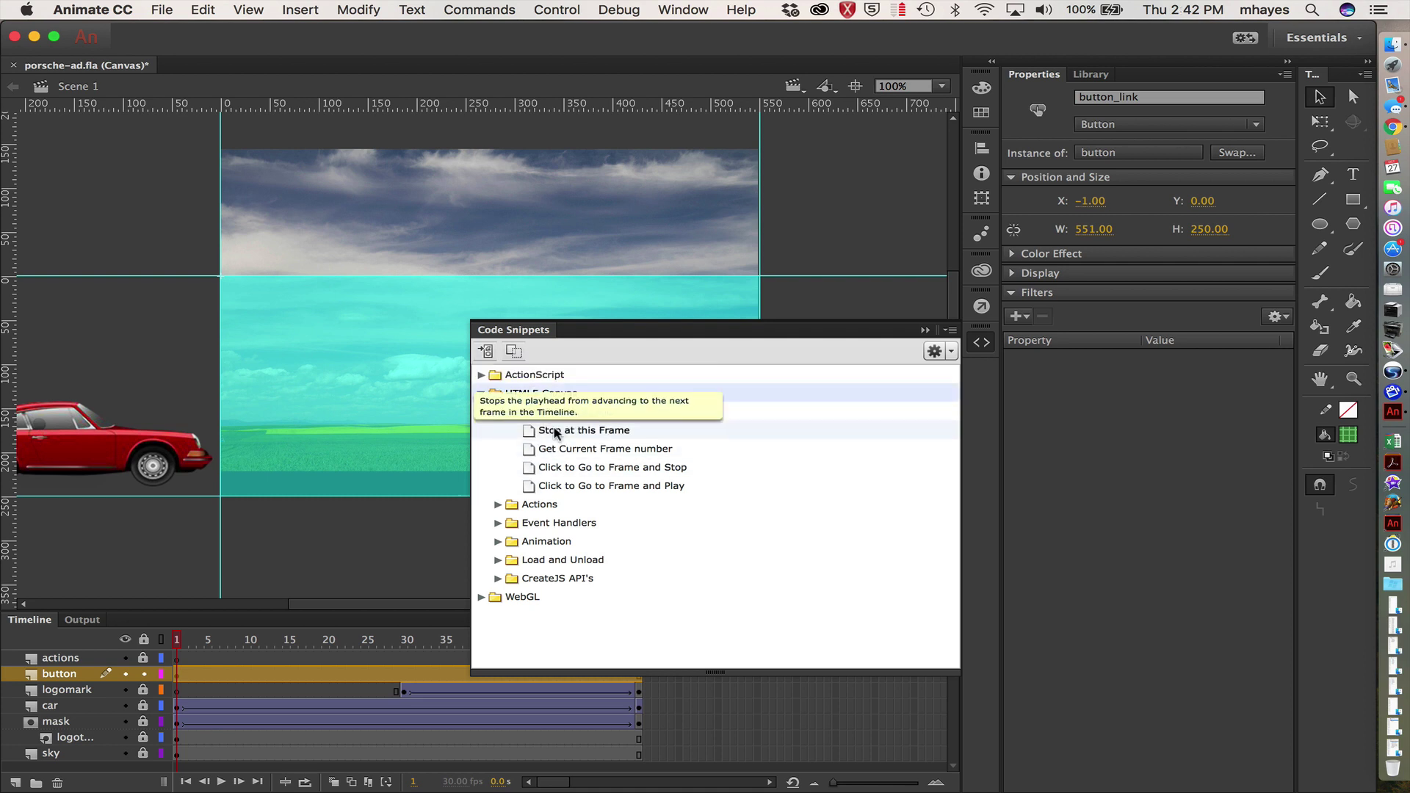
pyautogui.doubleClick(558, 505)
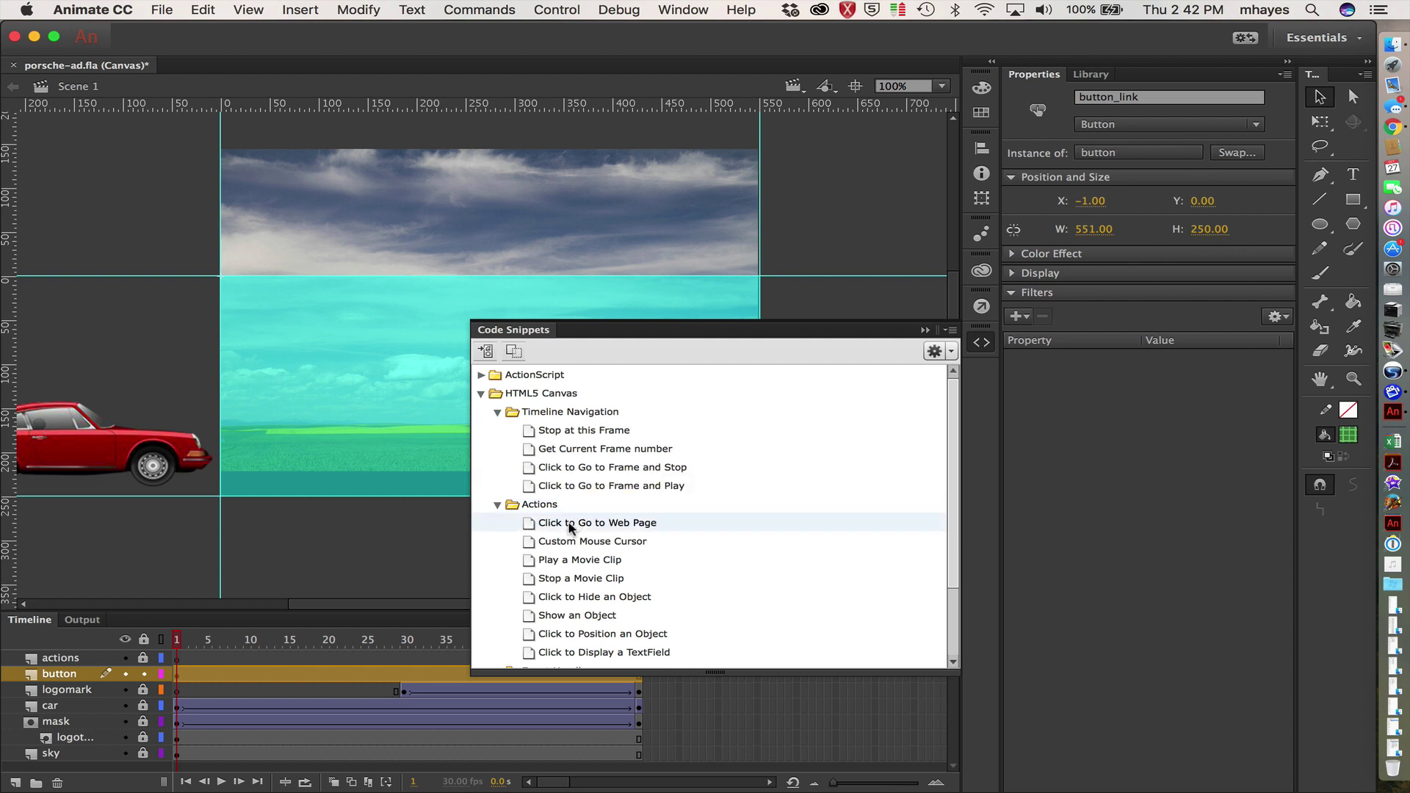
pyautogui.doubleClick(639, 524)
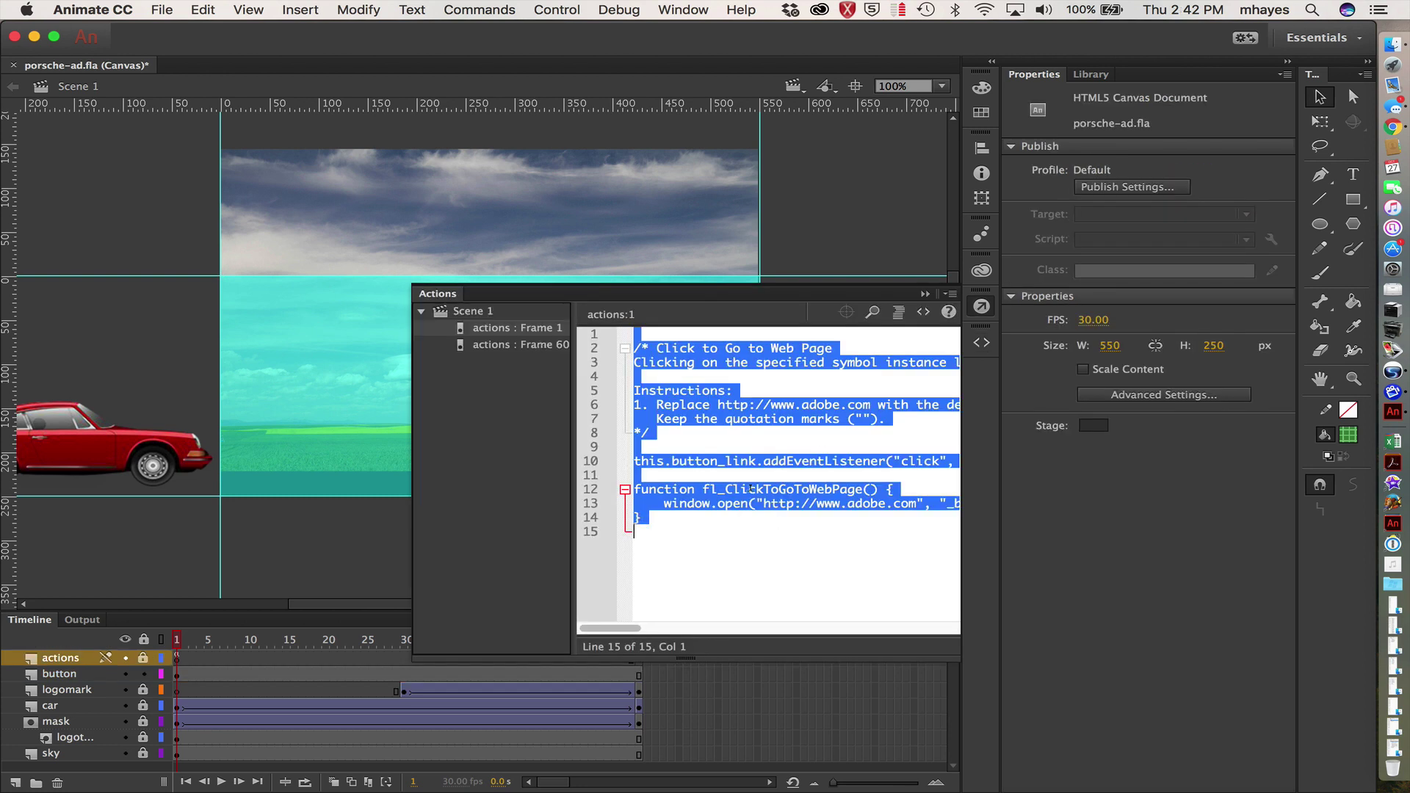
# - Widen the script editor and examine the inserted snippet's web address and its instruction comment block
pyautogui.click(748, 529)
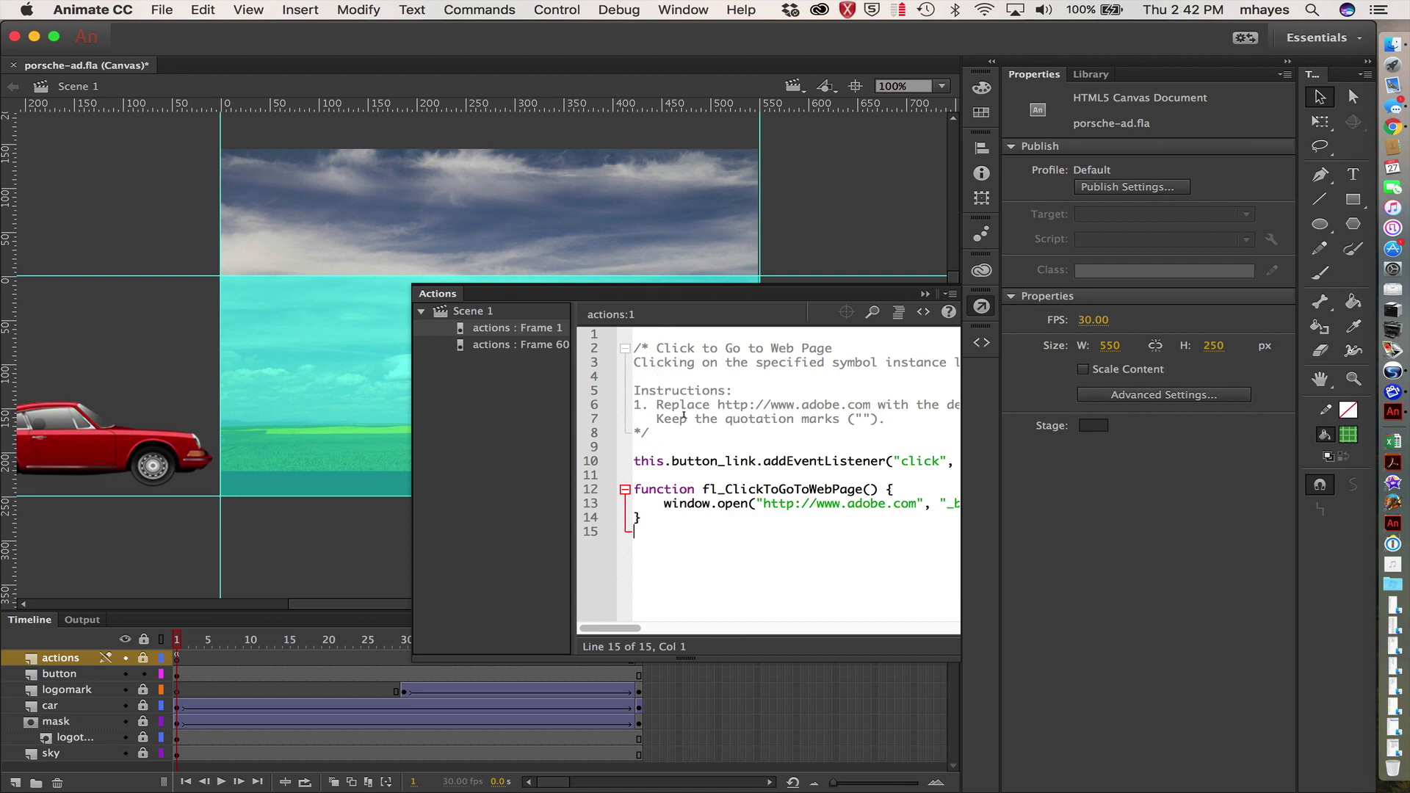
pyautogui.moveTo(409, 396); pyautogui.dragTo(127, 374)
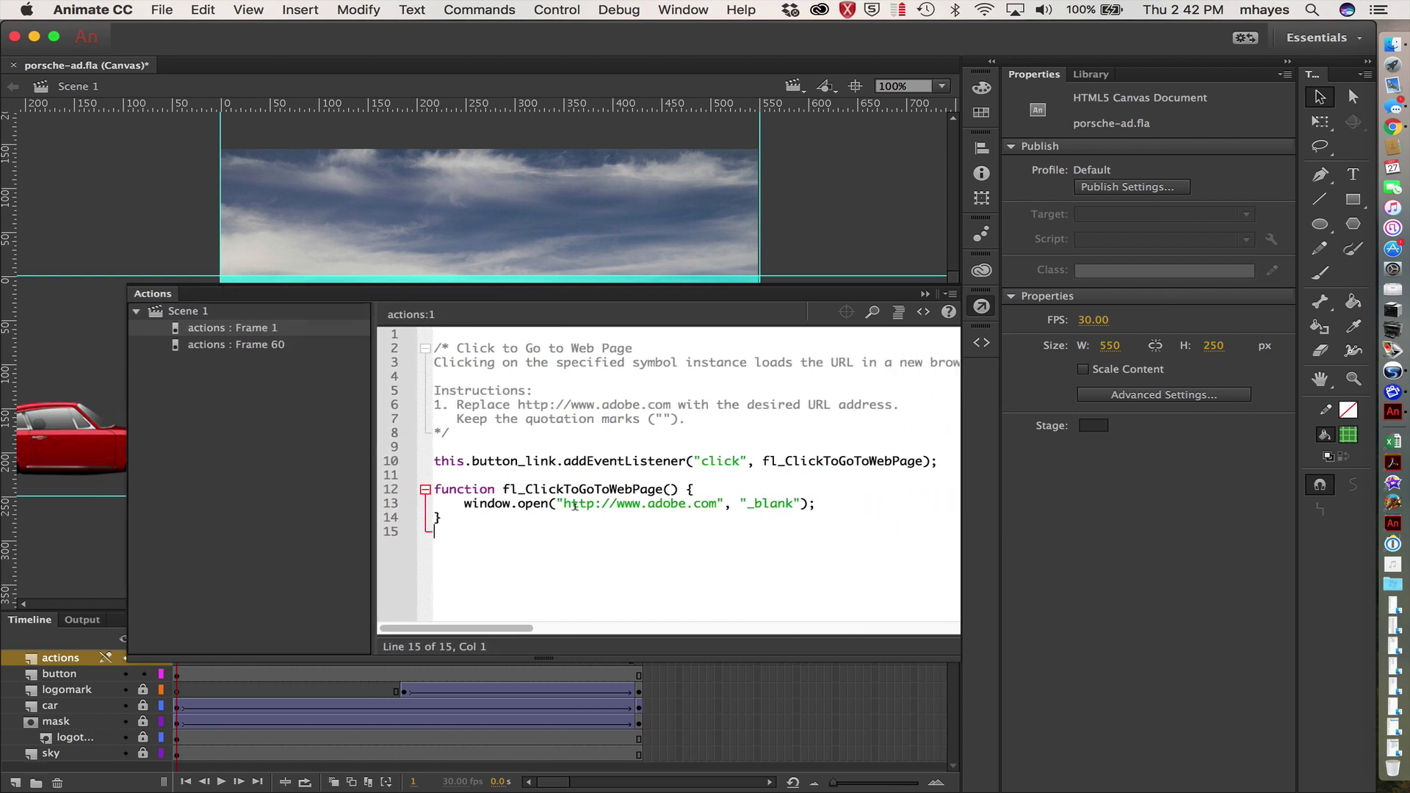
pyautogui.moveTo(617, 503); pyautogui.dragTo(717, 504)
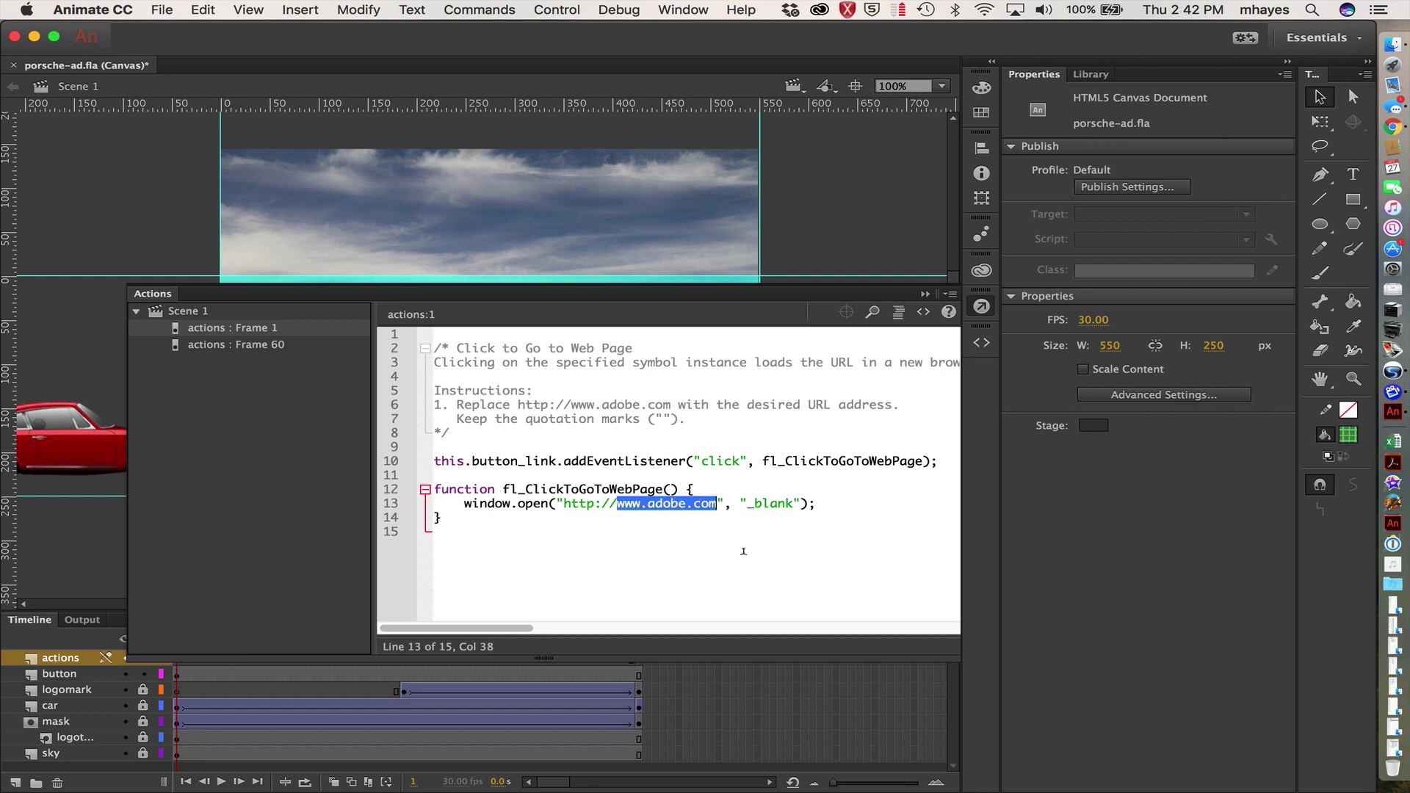
pyautogui.click(743, 551)
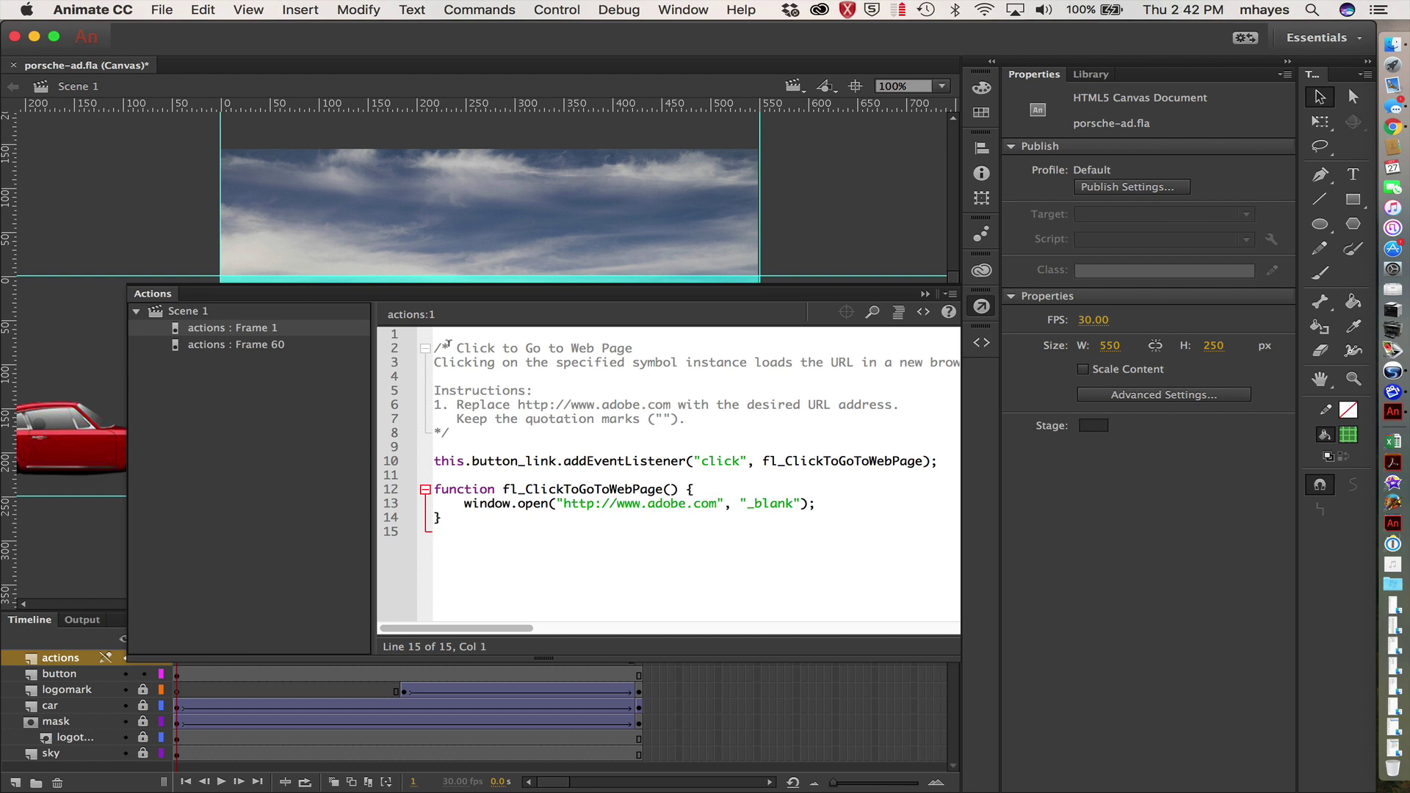
pyautogui.moveTo(437, 332); pyautogui.dragTo(432, 444)
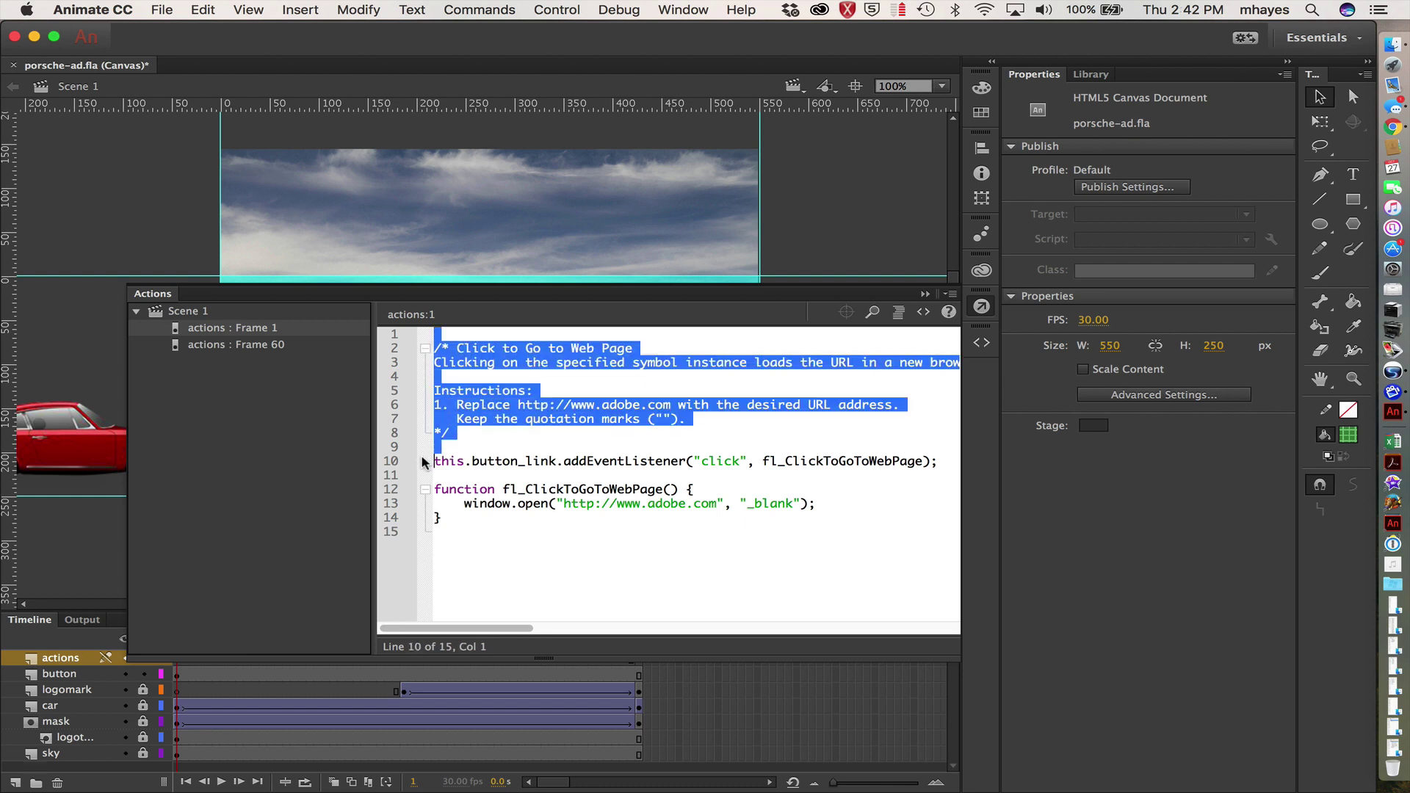
pyautogui.click(523, 524)
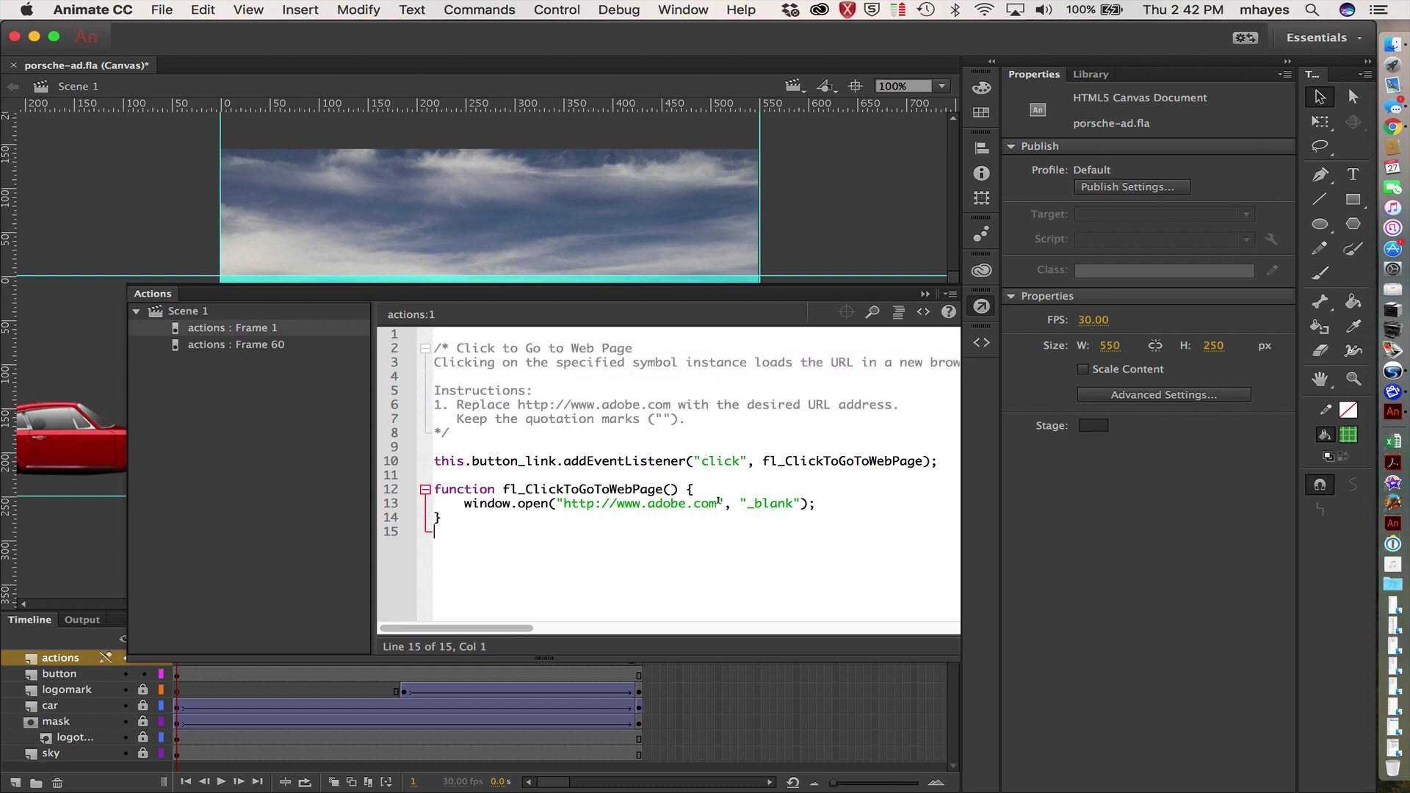
# - Replace adobe.com in the window.open address with the author's own website domain and close the script editor
pyautogui.moveTo(717, 503); pyautogui.dragTo(649, 509)
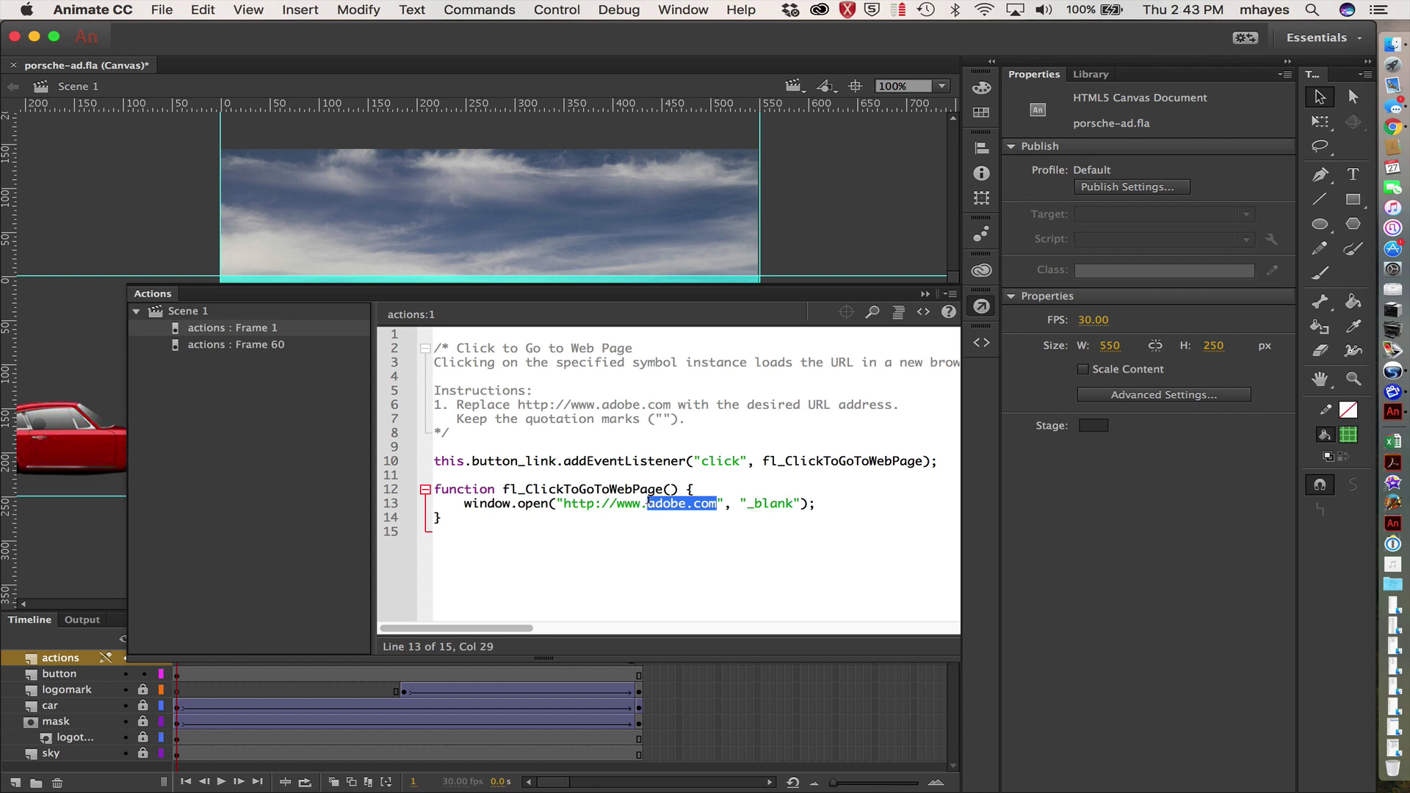
pyautogui.write('michael')
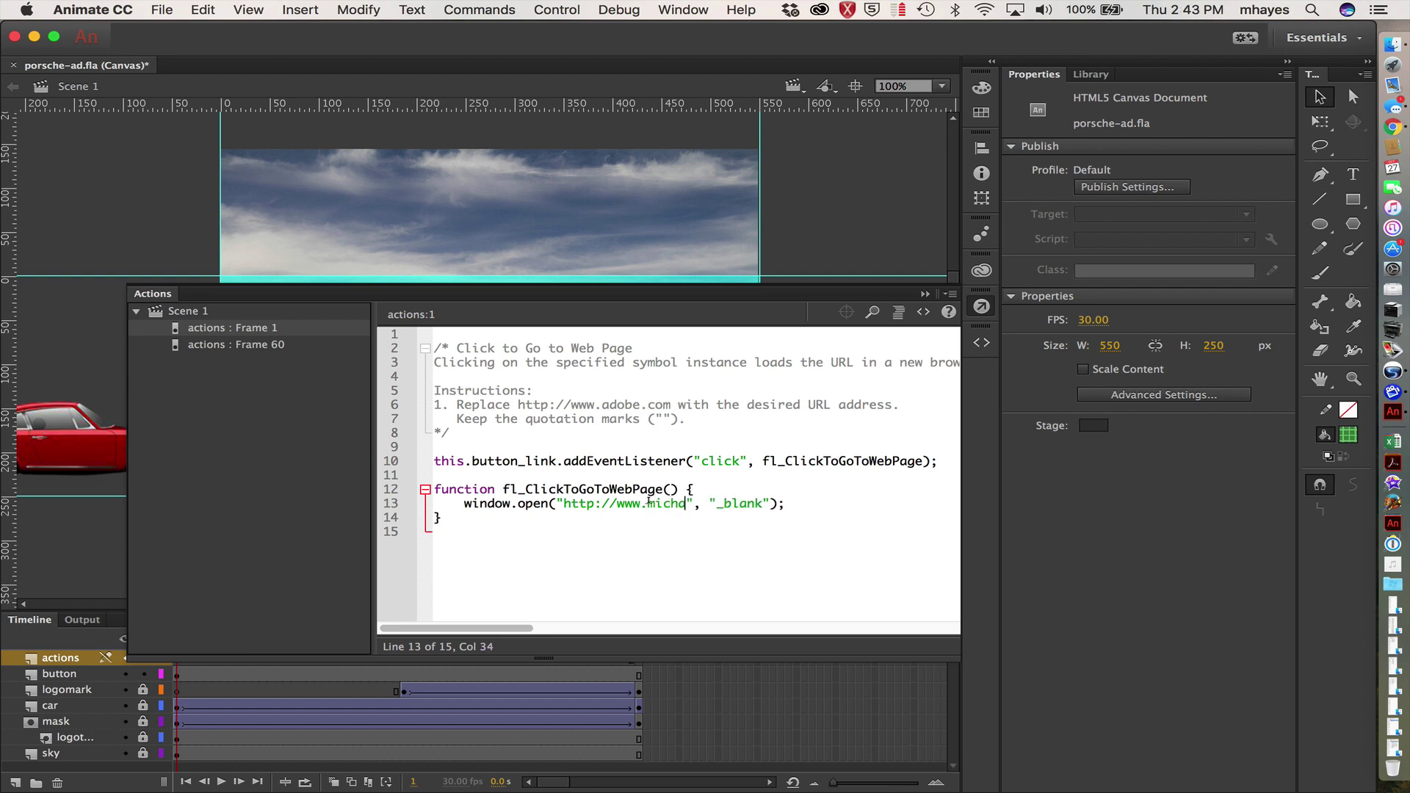
pyautogui.write('hayes.biz')
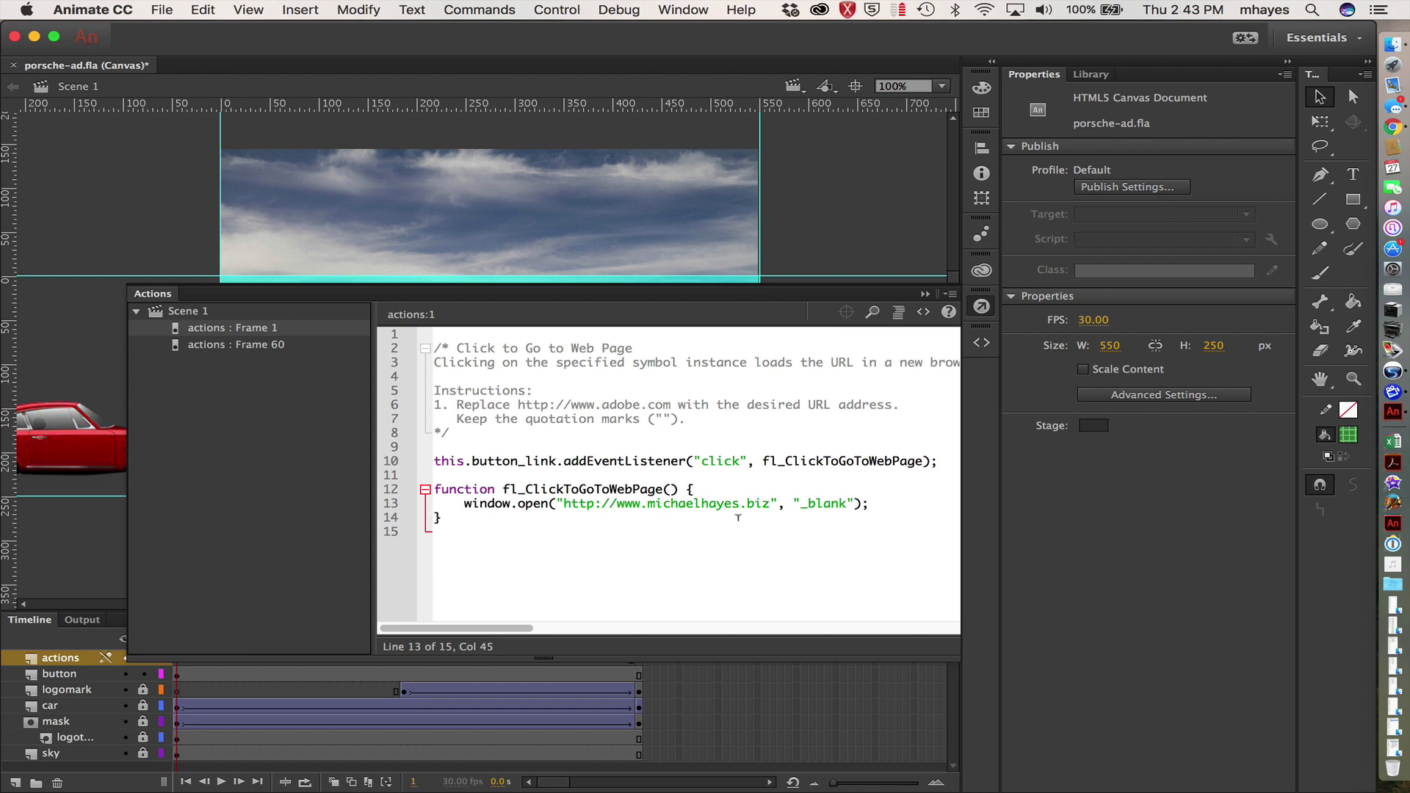
pyautogui.click(982, 307)
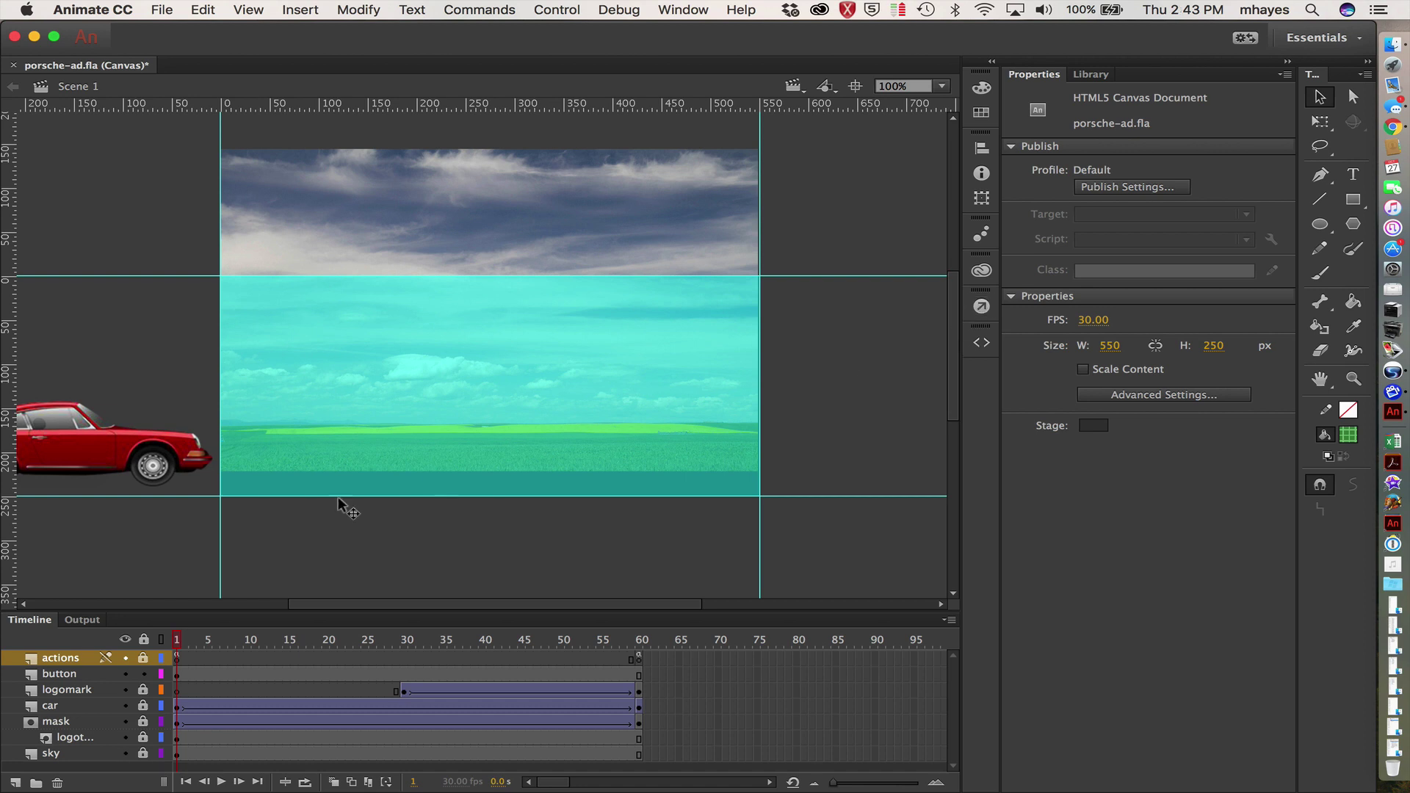
# - Test the ad in Chrome and reload the page to replay its animation and check the clickable area
pyautogui.click(178, 674)
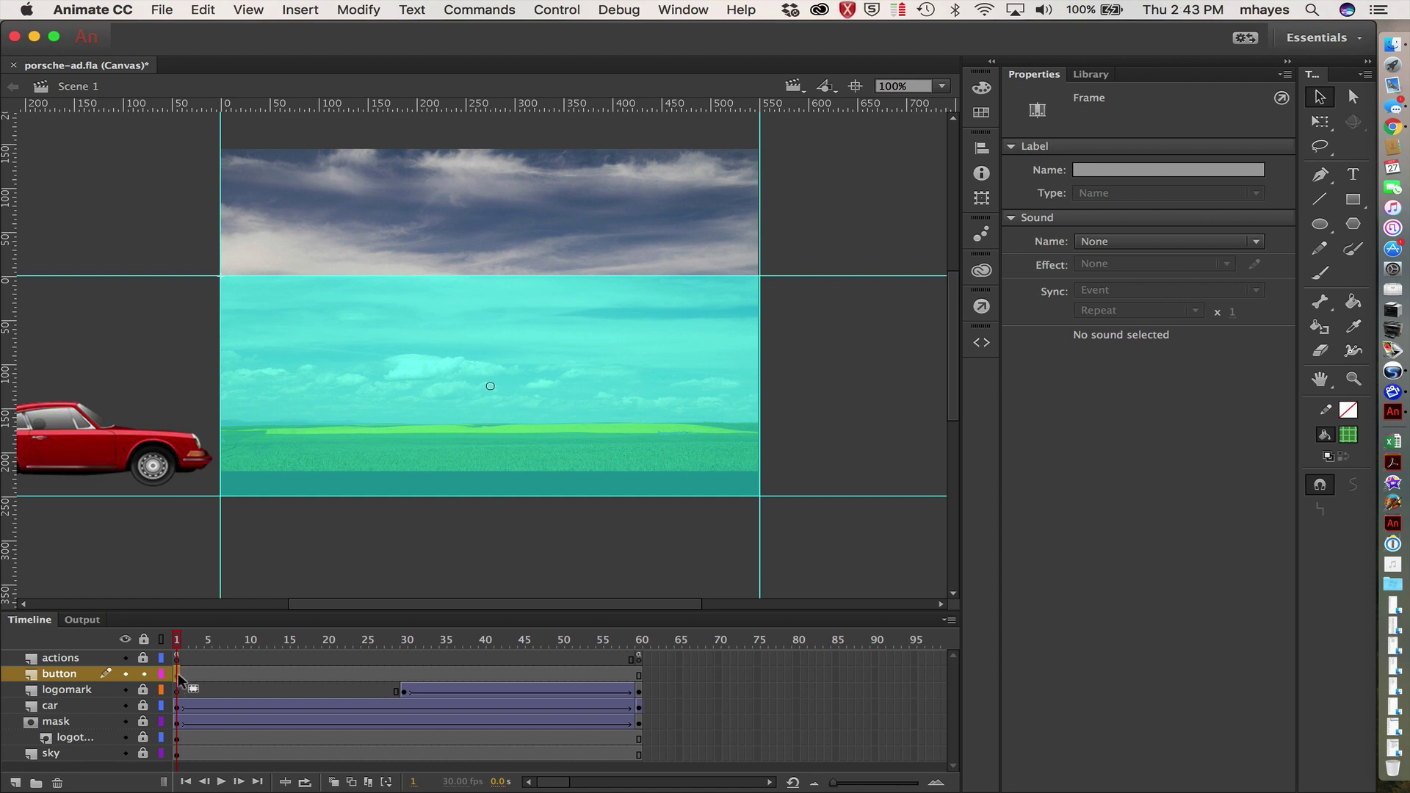
pyautogui.moveTo(180, 680); pyautogui.dragTo(559, 675)
pyautogui.press('super+Return')
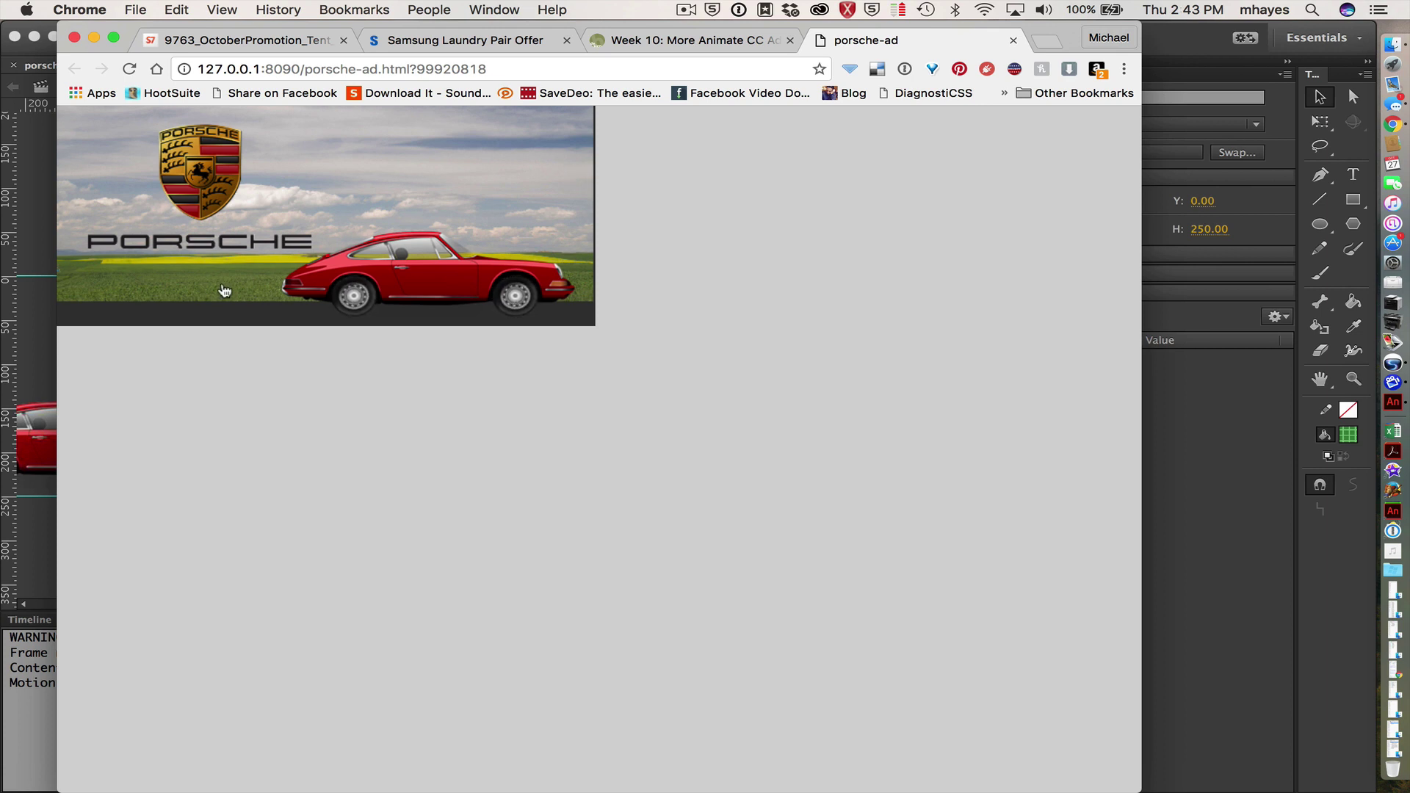
pyautogui.click(129, 68)
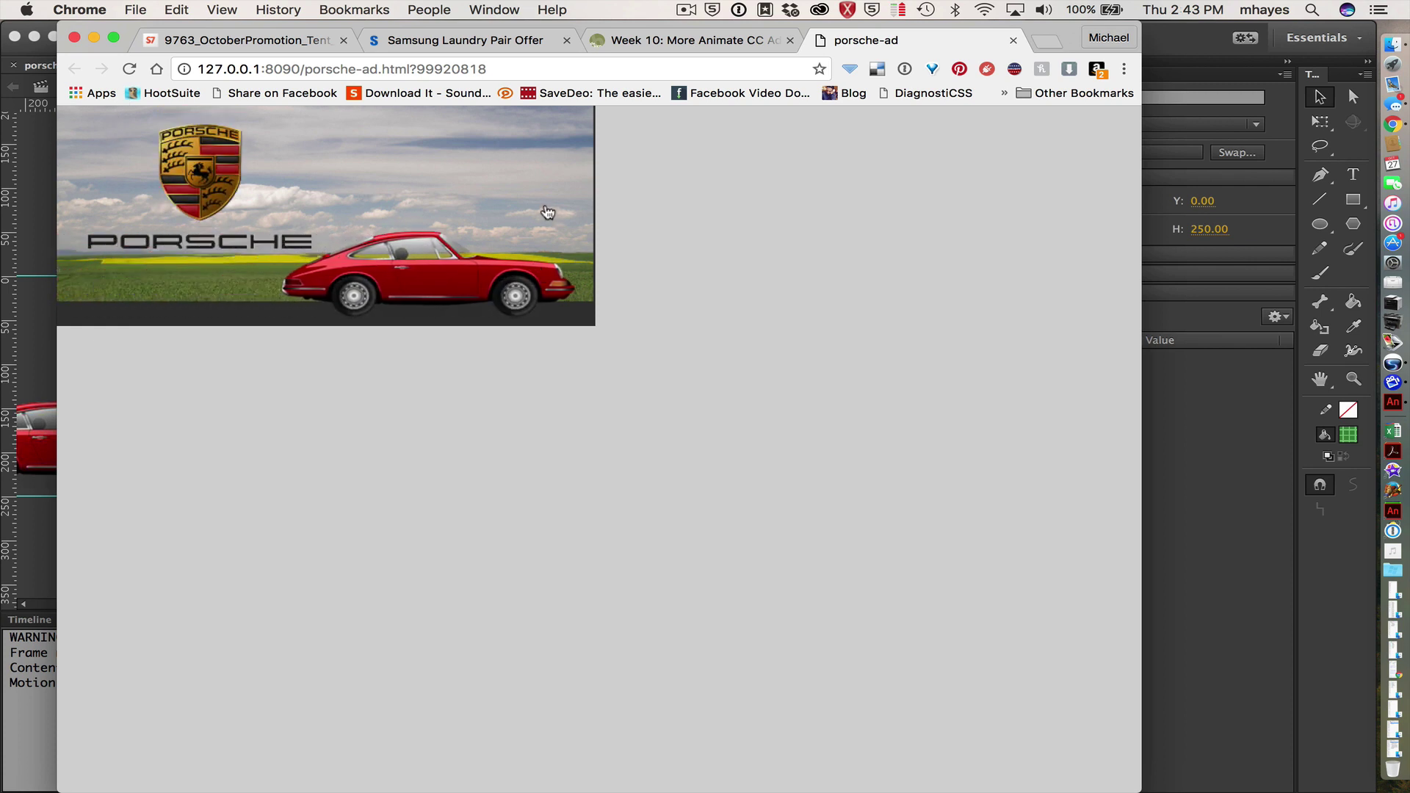
# - Switch back to Animate, show the timeline and select frame 1 of the button layer
pyautogui.press('super+Tab')
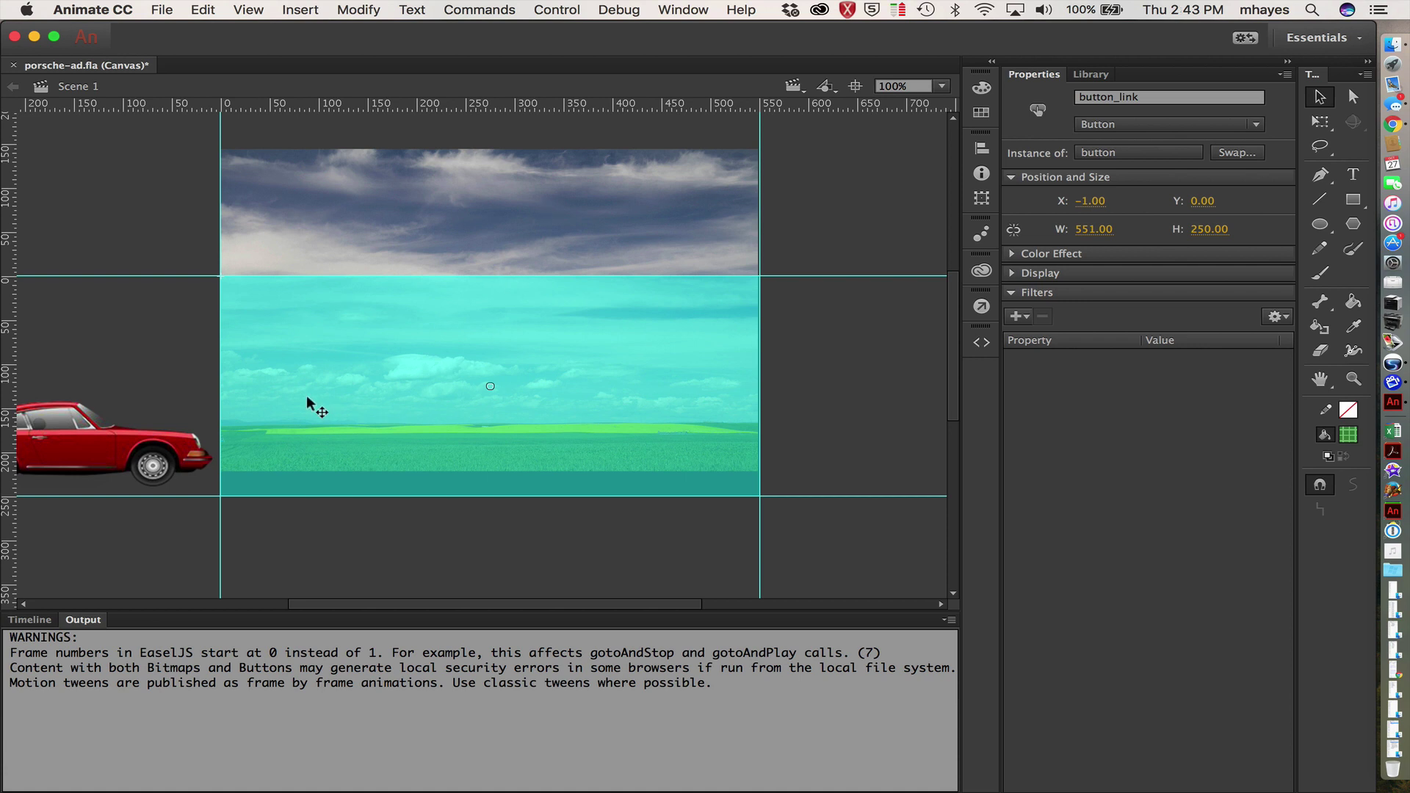
pyautogui.click(36, 620)
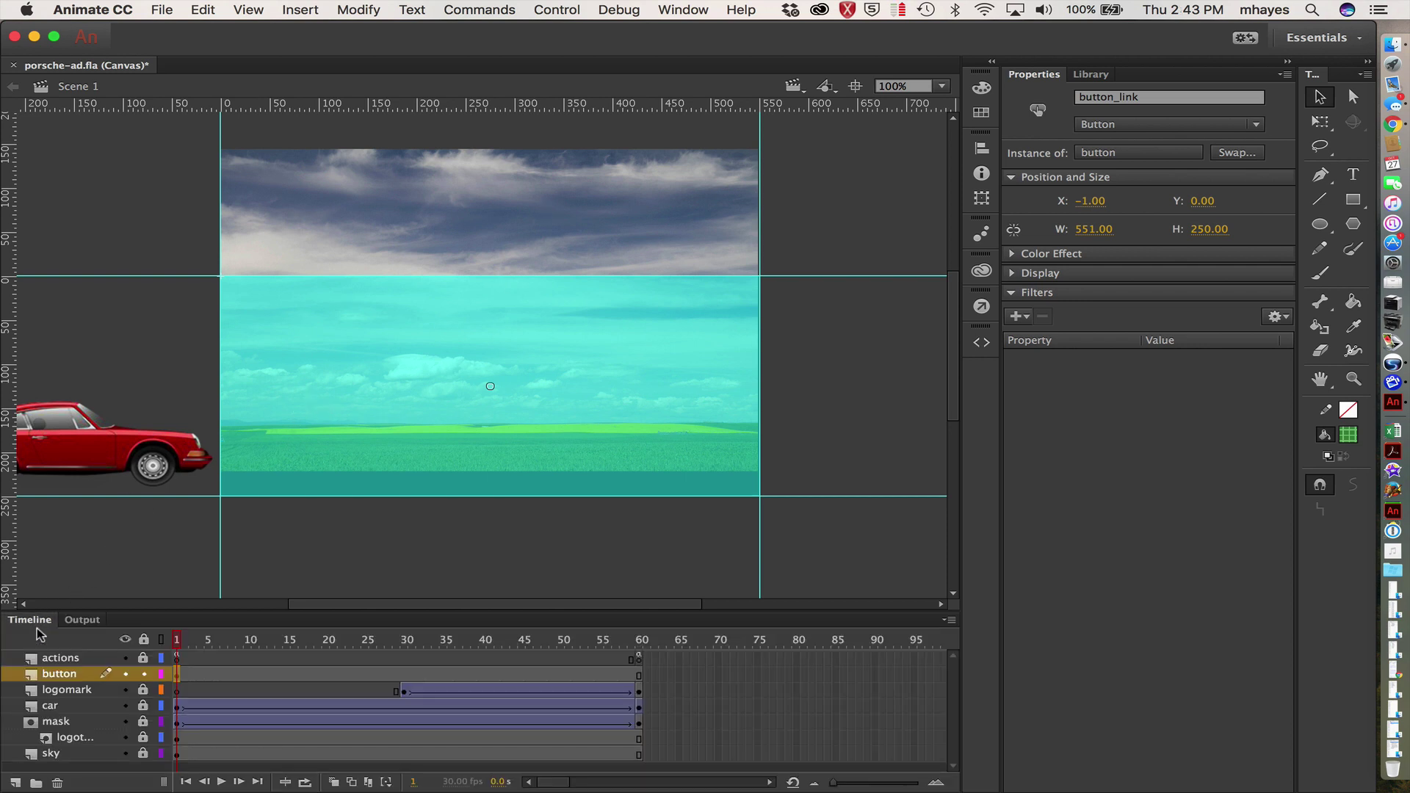
pyautogui.click(177, 674)
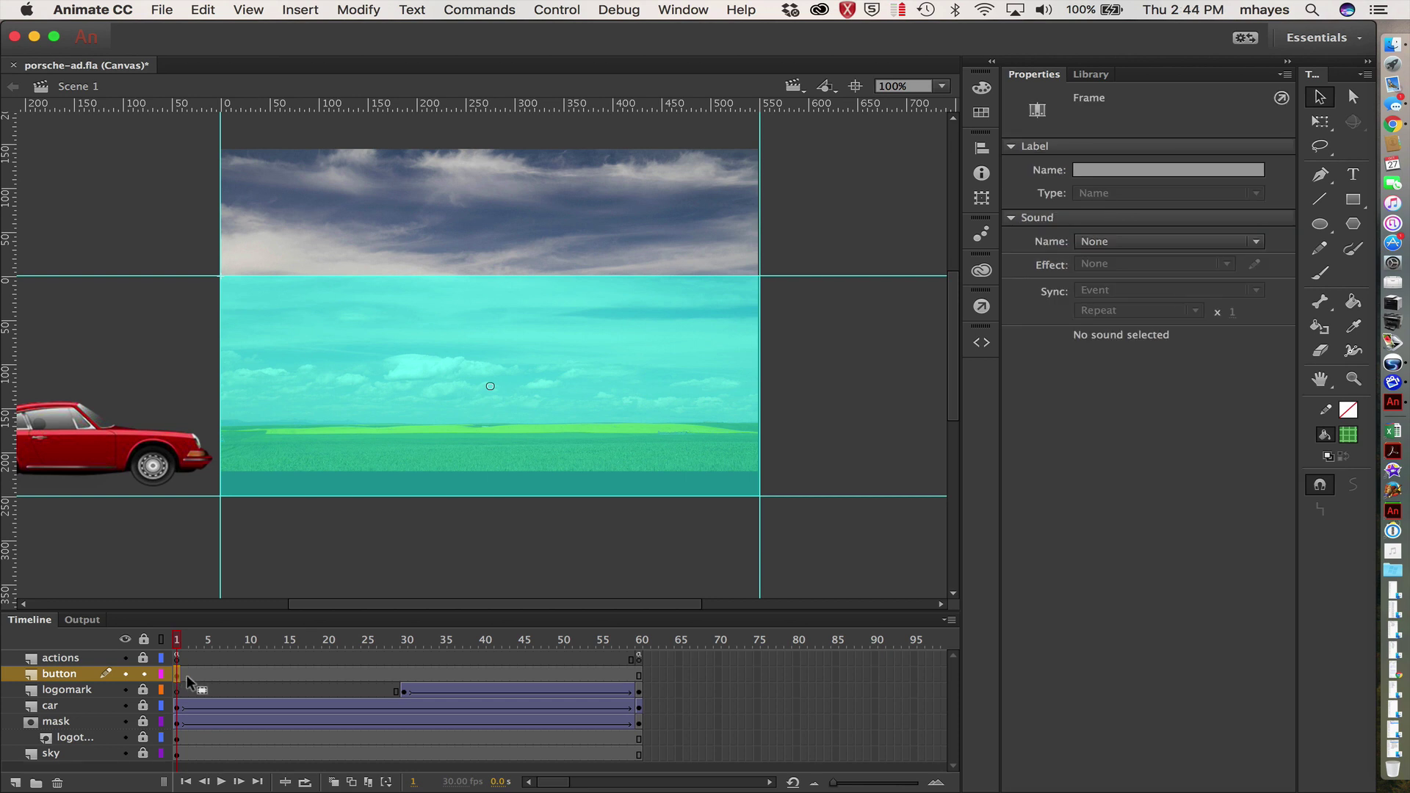